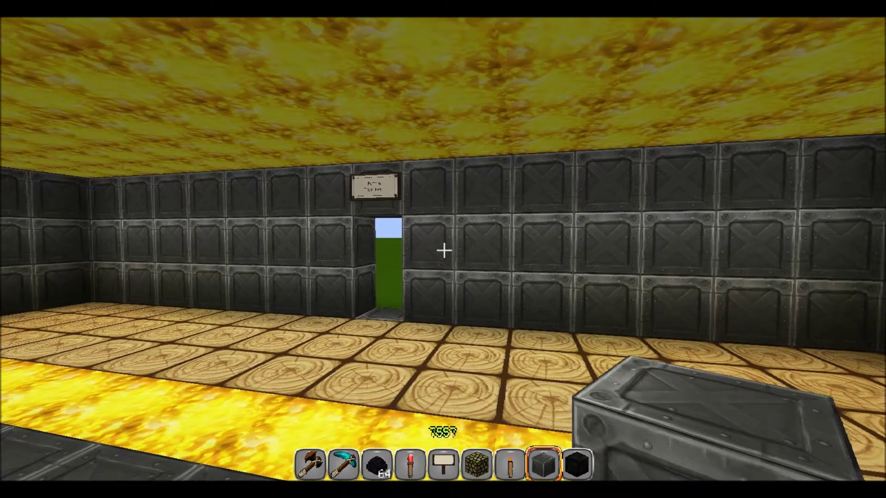
- Walk from the doorway past the lava-ringed puzzle area out toward the grass
key("w")
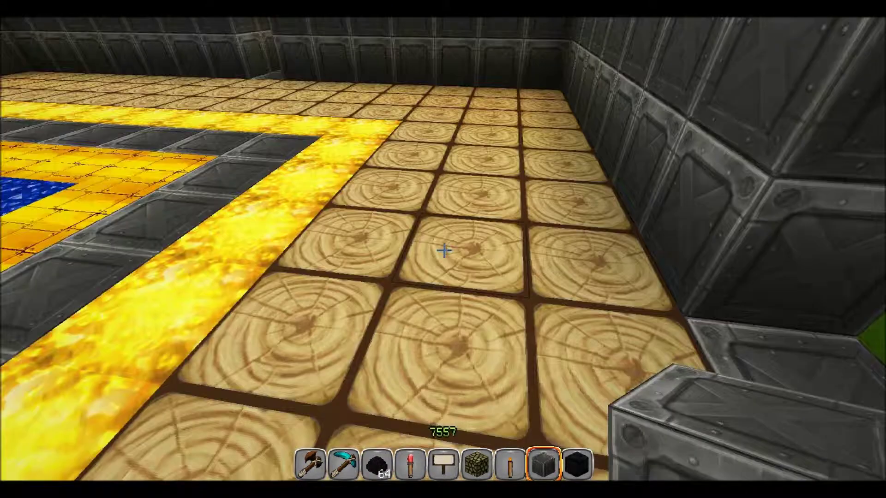
key("w")
key("w")
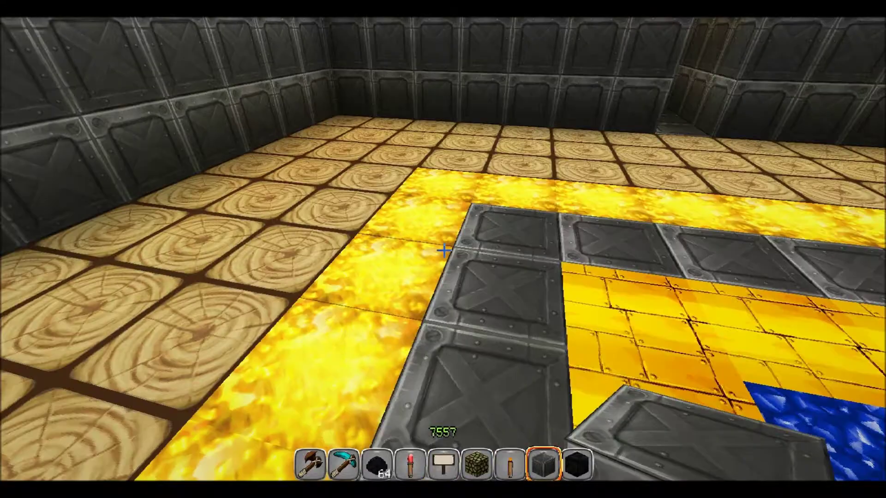
key("w")
key("w")
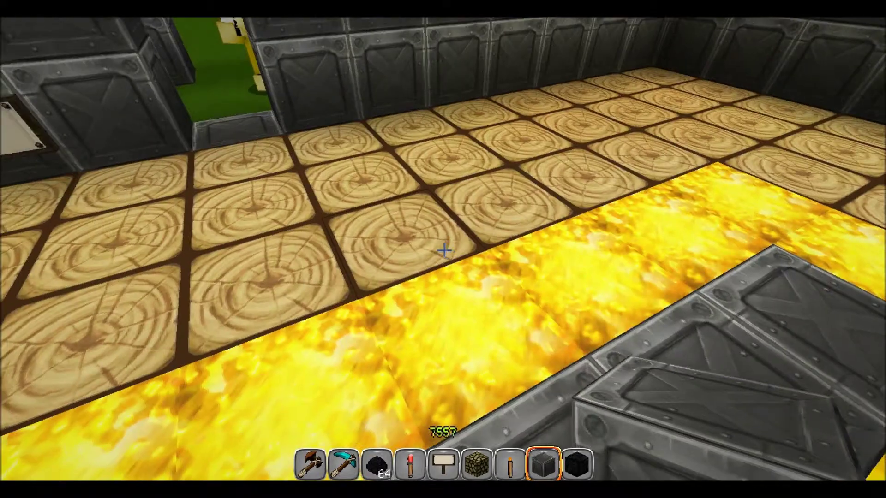
key("w")
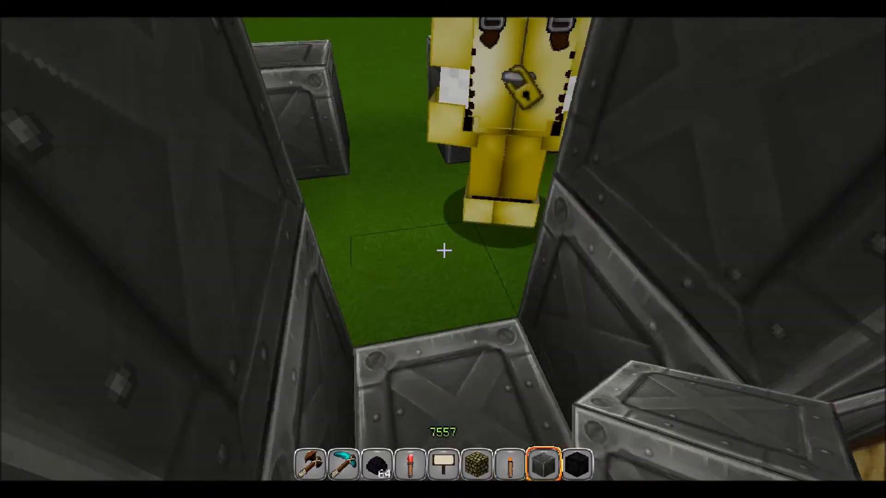
key("s")
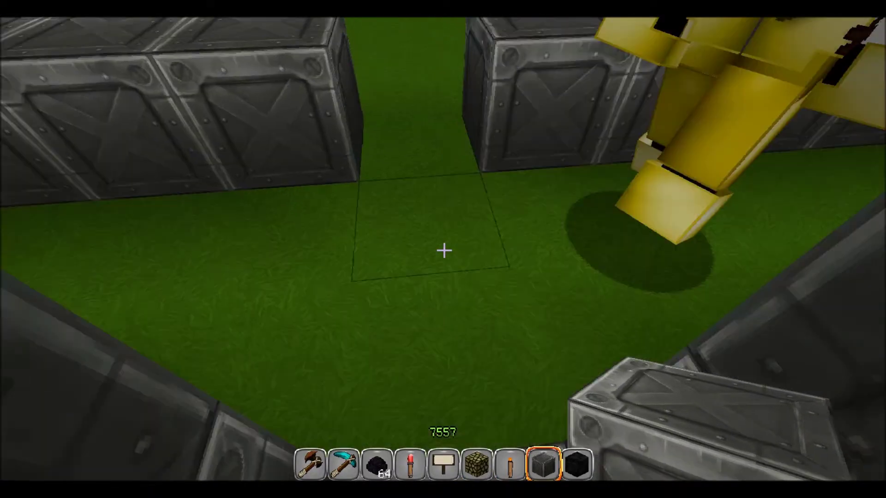
- Walk along the metal maze rows and face the metal block wall
key("s")
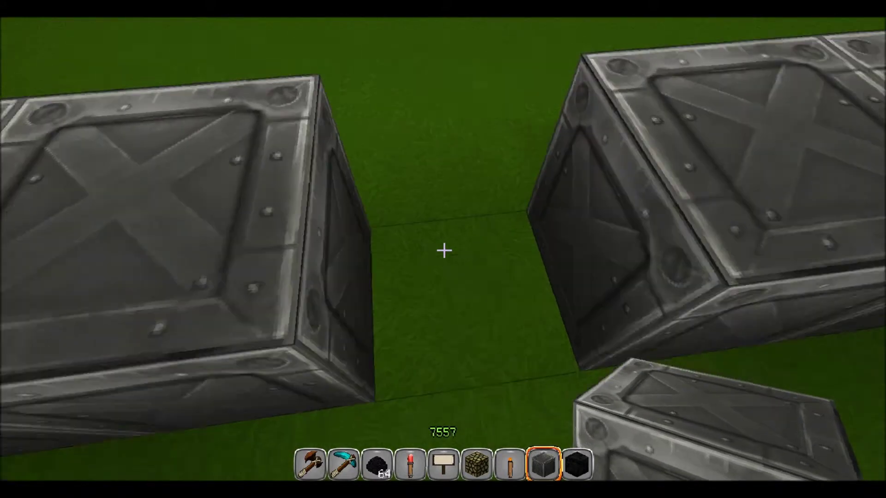
key("w")
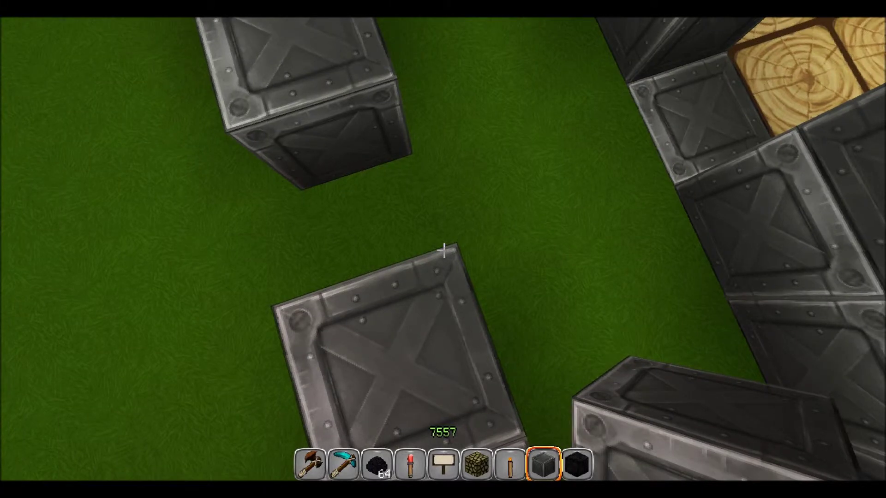
key("w")
key("s")
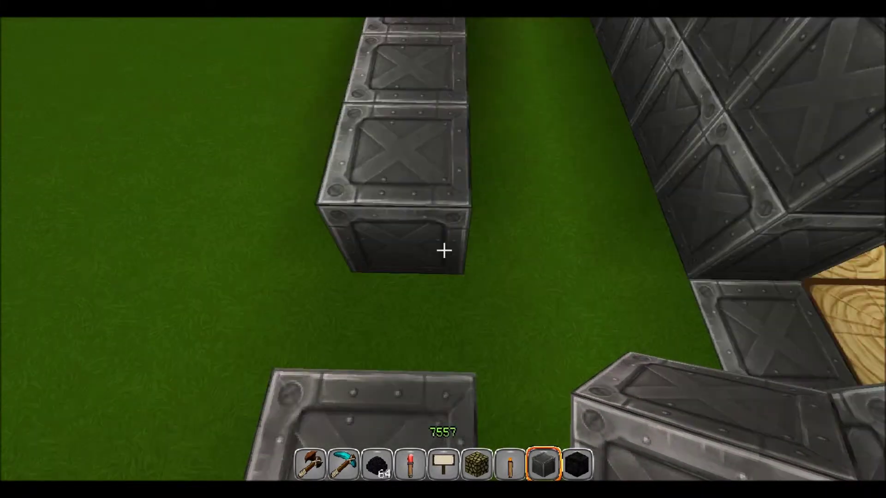
key("w")
key("w")
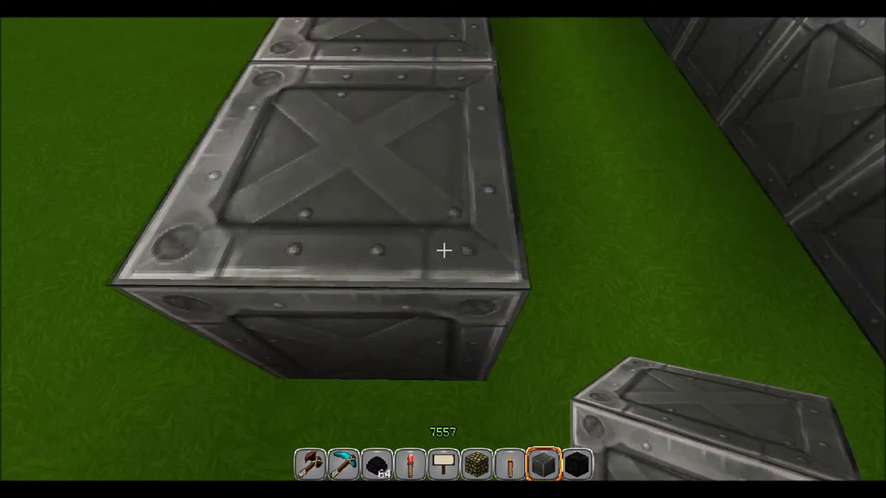
key("w")
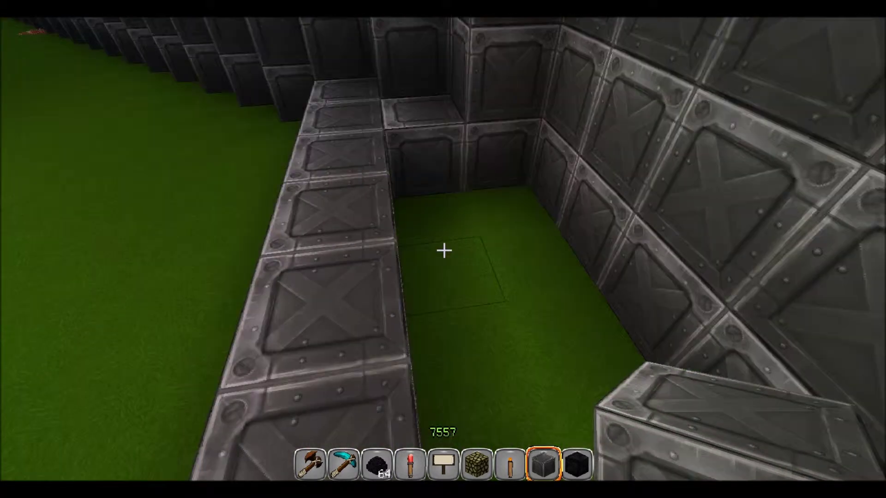
key("w")
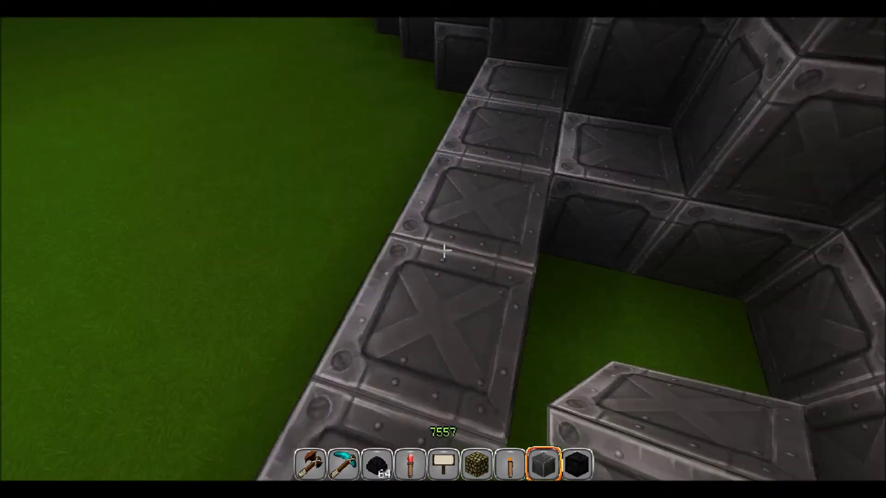
key("w")
key("w")
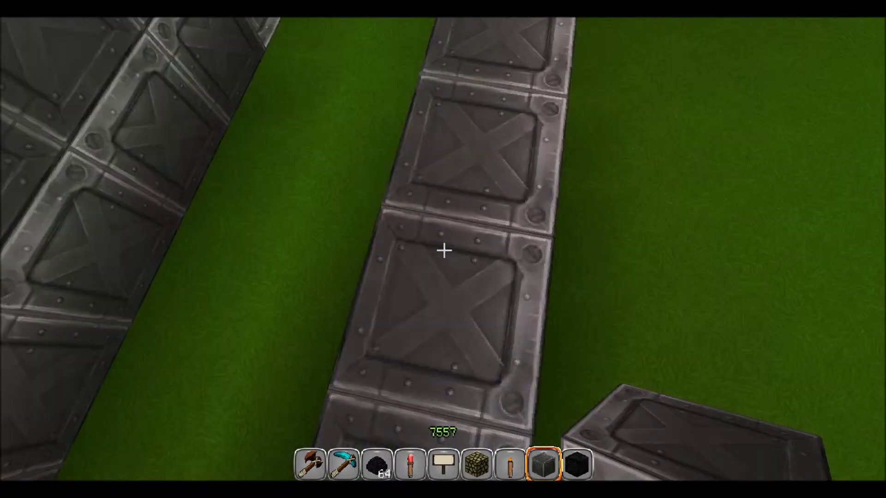
- Break one metal block from the maze row and place another extending the row
left_click(443, 250)
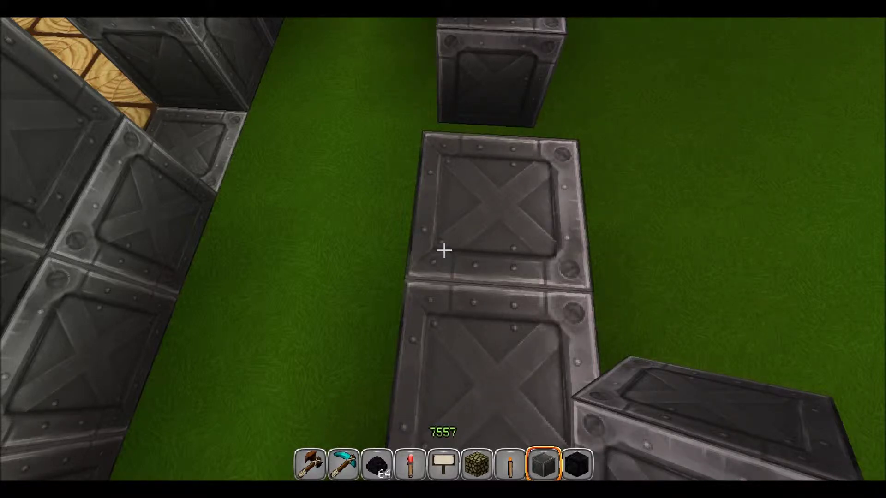
key("w")
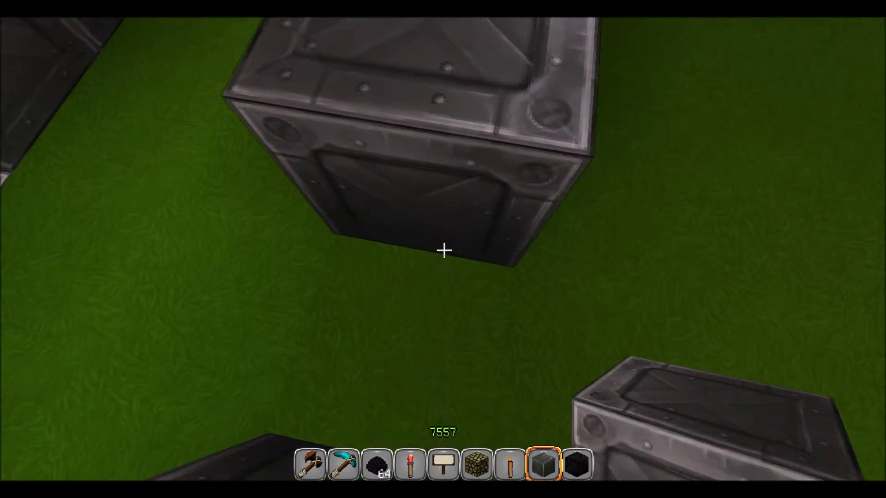
key("w")
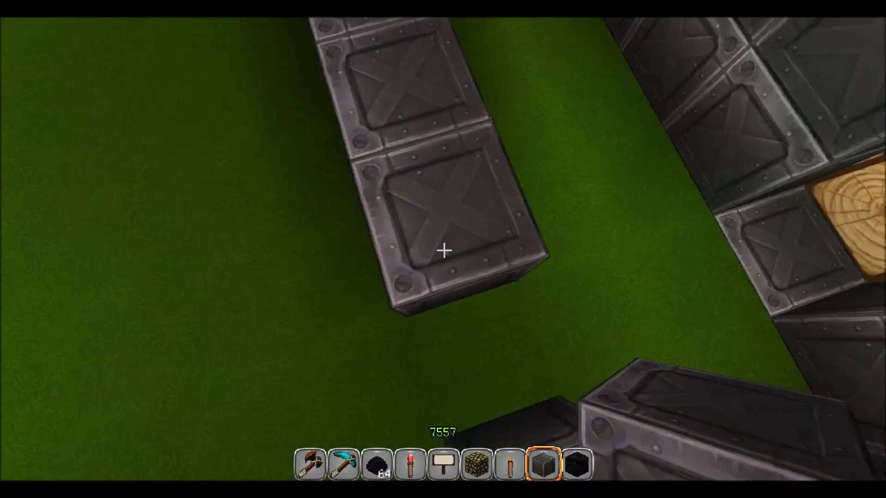
right_click(443, 251)
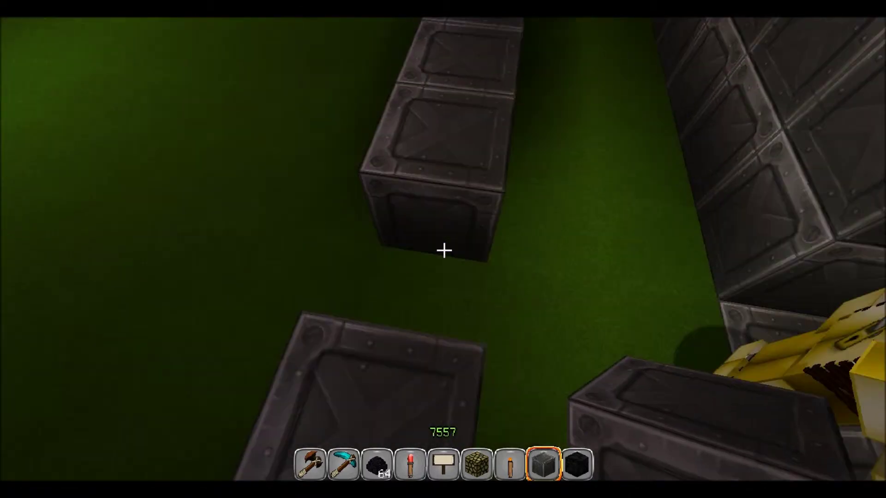
- Knock one metal block out of the maze, then bring up chat
left_click(442, 249)
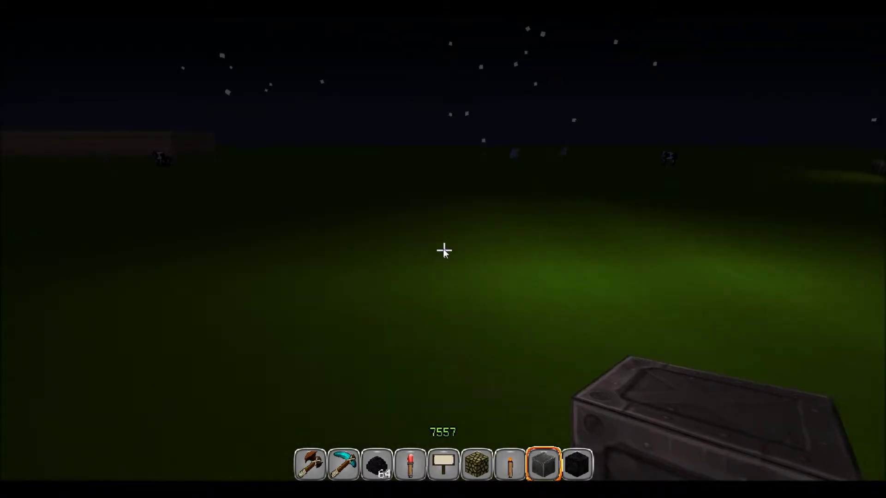
key("t")
type("/time day")
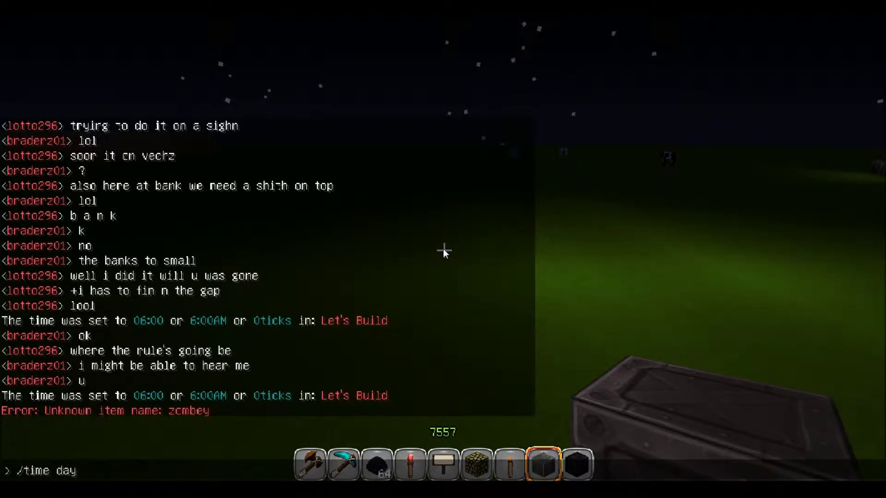
- Run /time day to switch the world to daylight
key("Return")
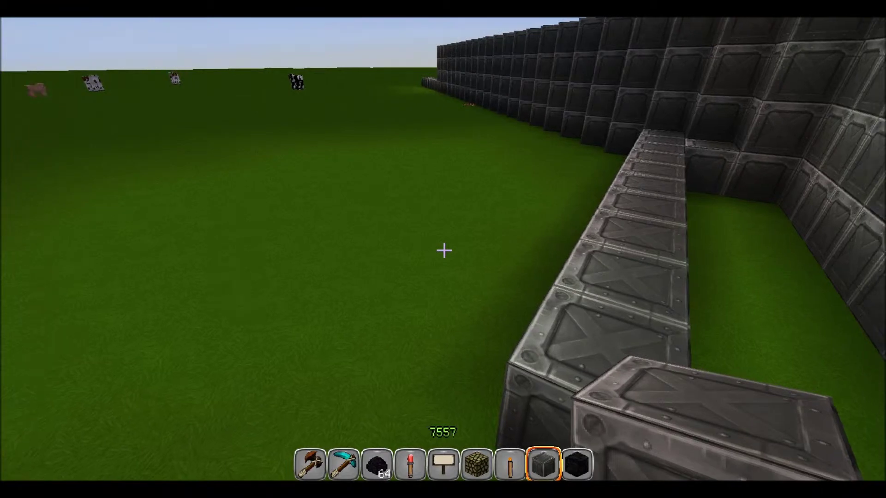
- Place metal blocks along the row, removing two misplaced ones and filling the gap
right_click(443, 250)
right_click(442, 250)
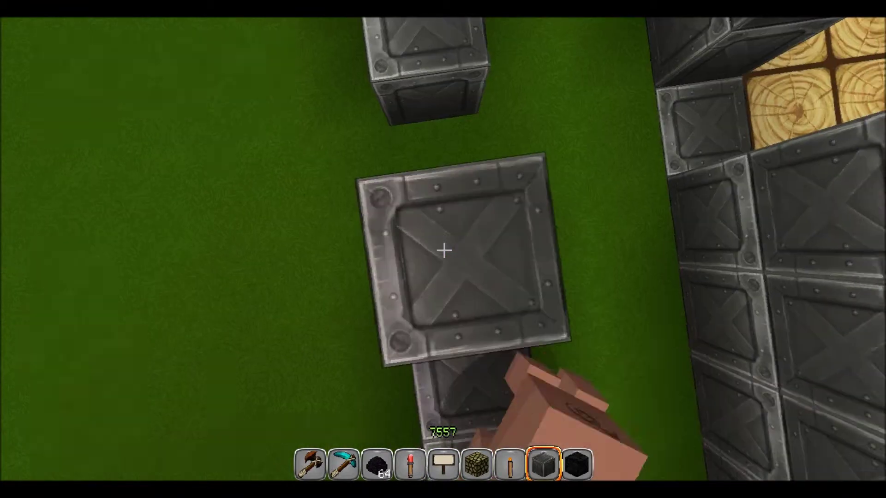
right_click(443, 250)
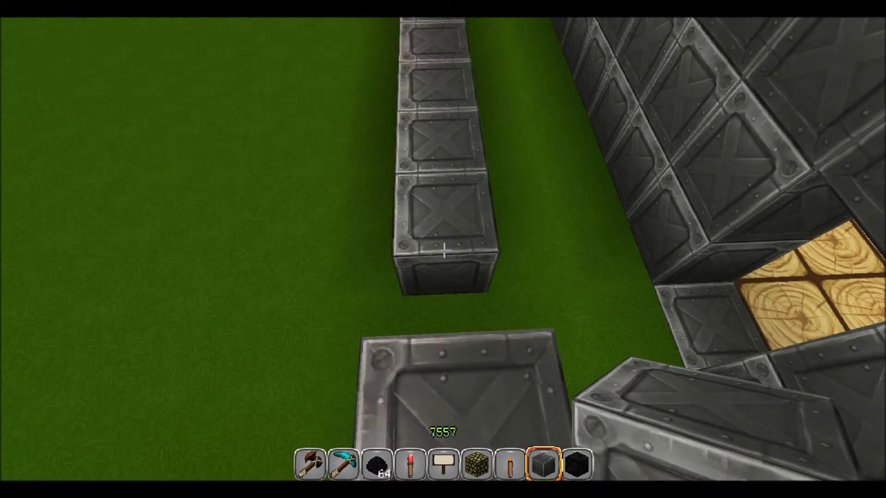
right_click(442, 250)
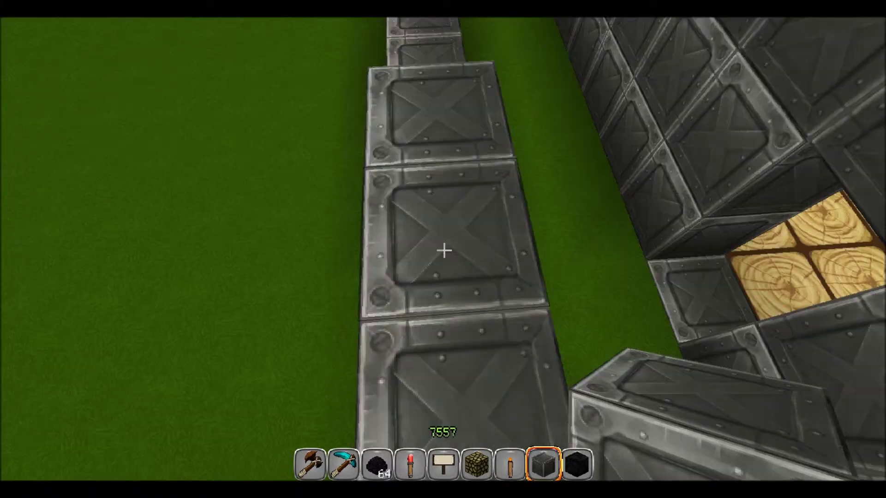
left_click(443, 250)
left_click(442, 250)
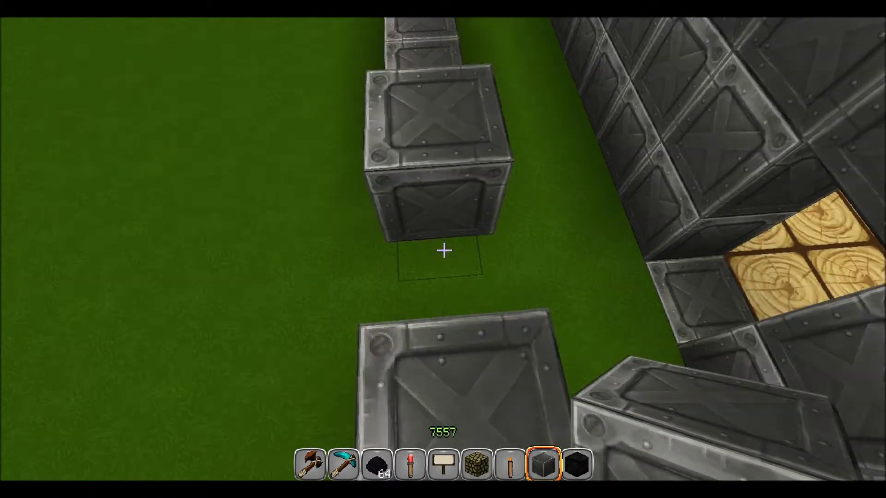
right_click(443, 250)
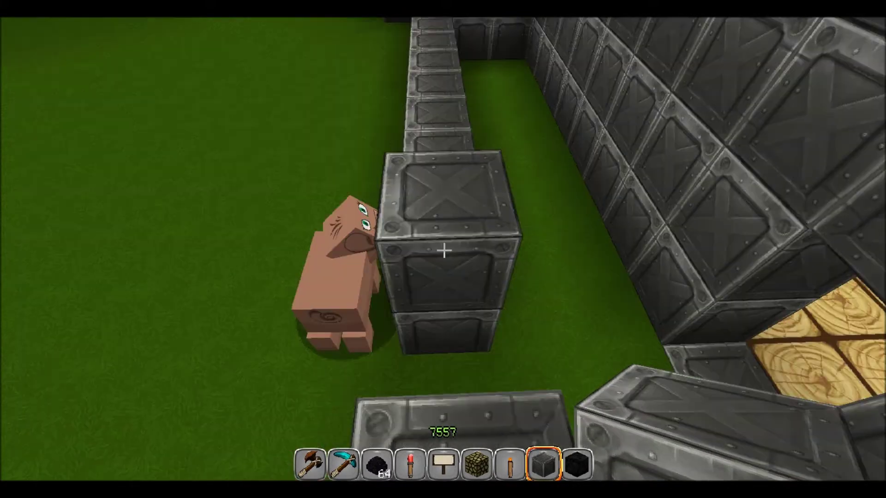
- Jump-place metal blocks to raise the column two high, breaking one extra block
right_click(443, 250)
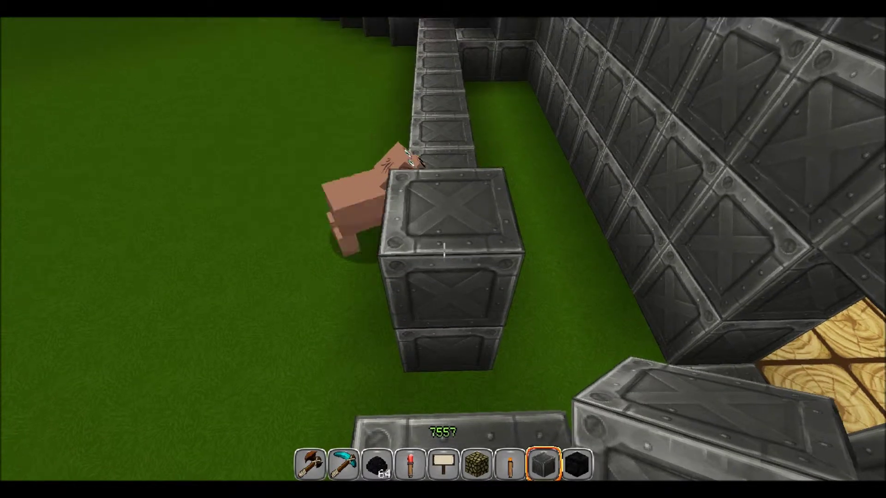
key("space")
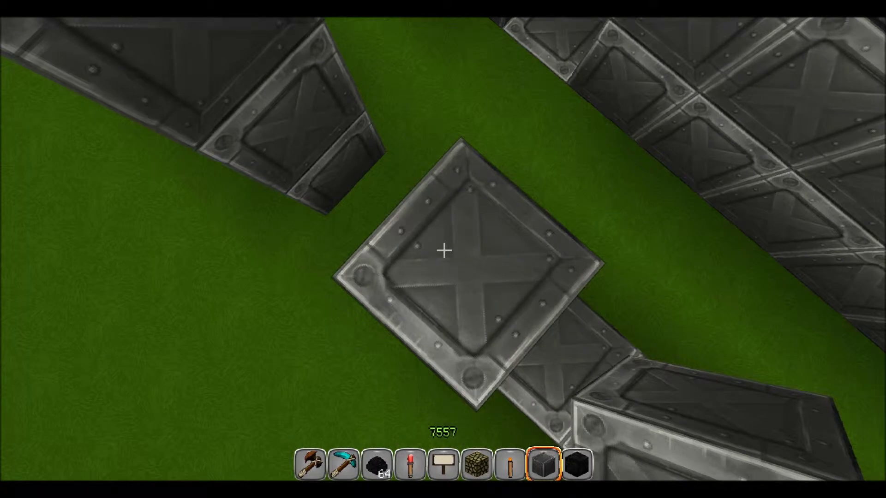
key("space")
right_click(443, 251)
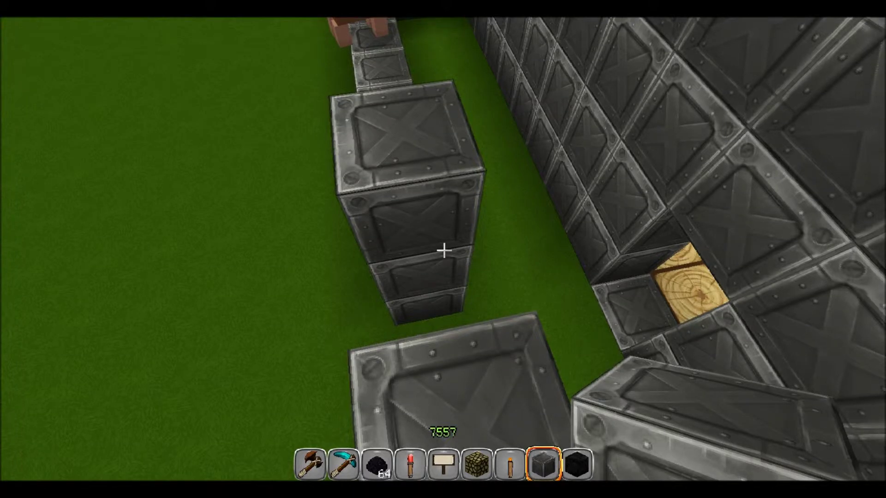
right_click(443, 250)
left_click(443, 250)
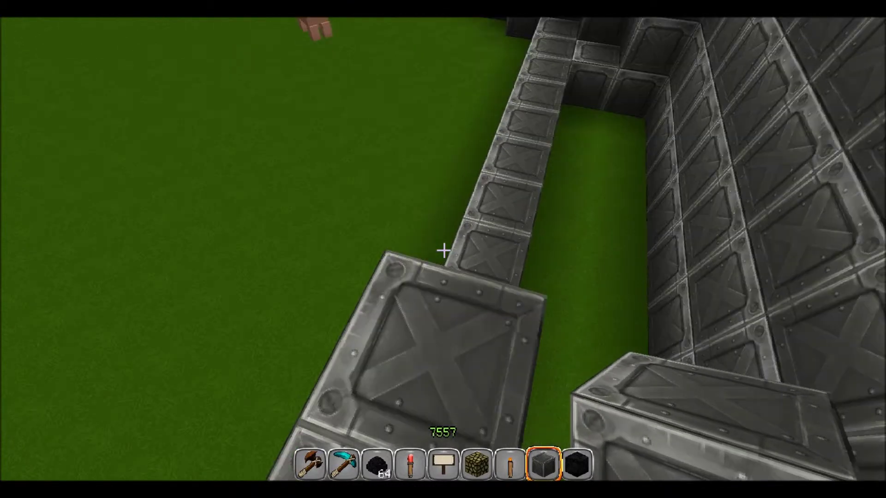
- Walk along the crate wall and into the grass maze corridor
key("w")
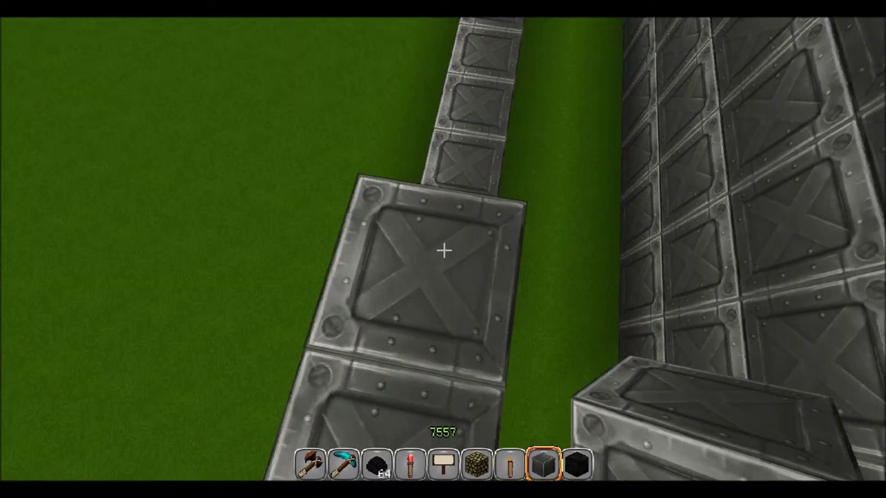
key("w")
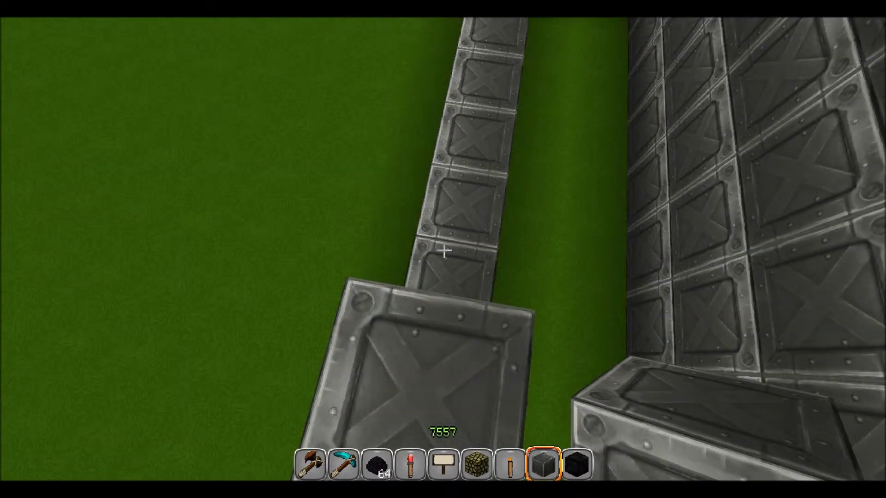
key("w")
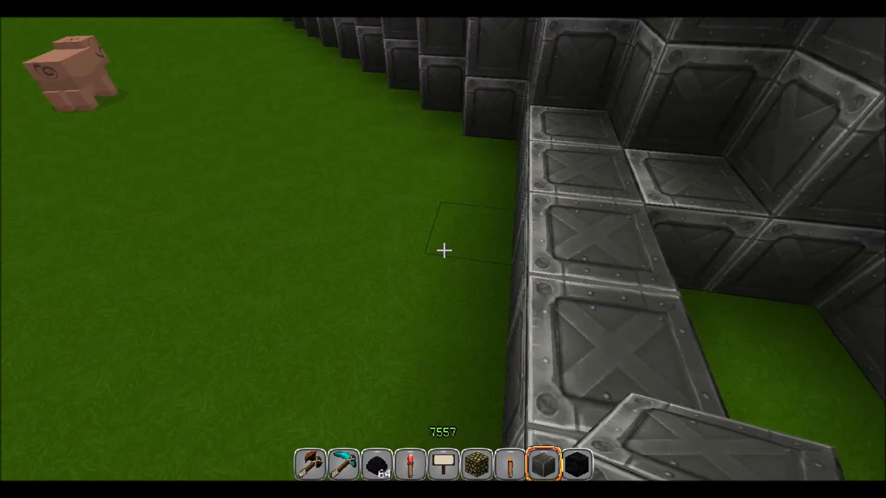
key("w")
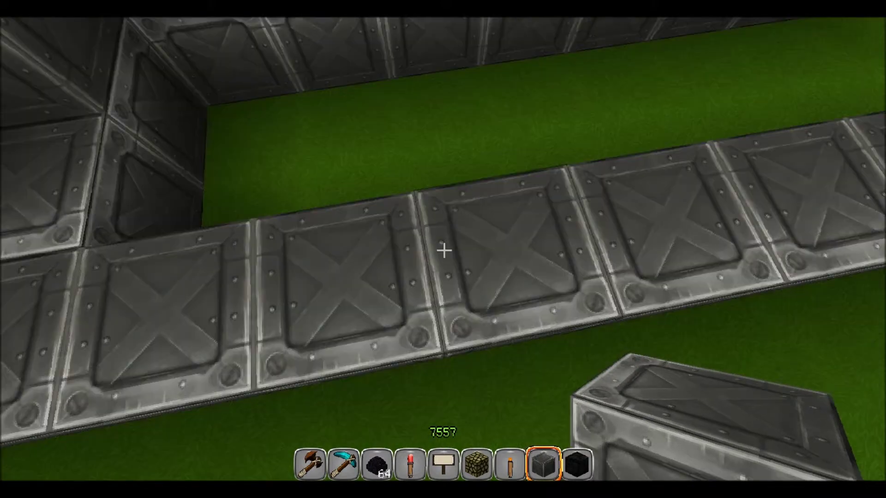
key("w")
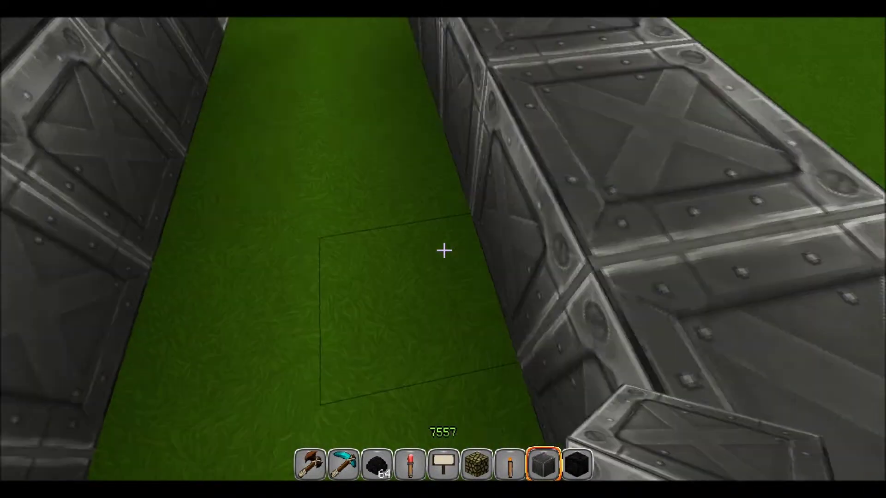
key("w")
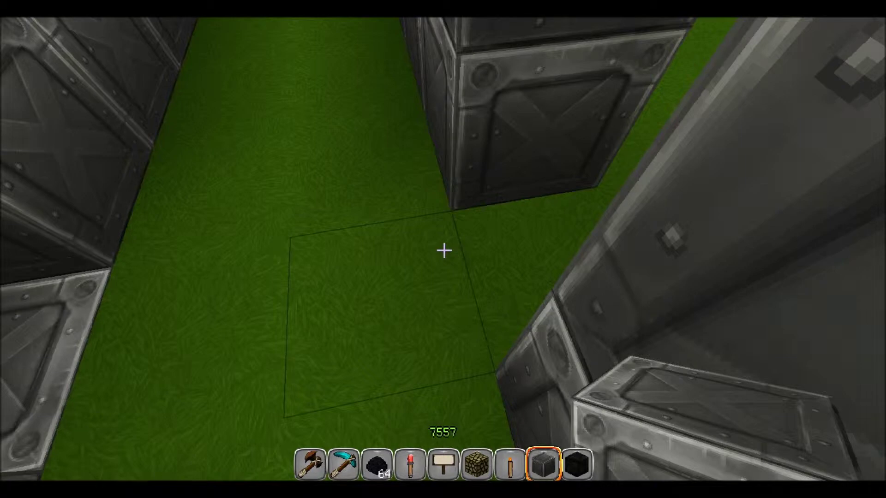
- Navigate the corridors between the crate walls, looking over the rows
key("w")
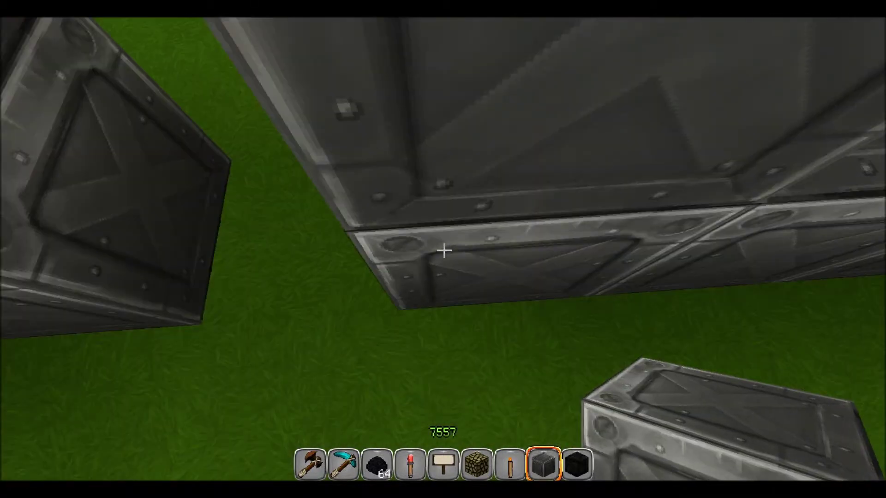
key("w")
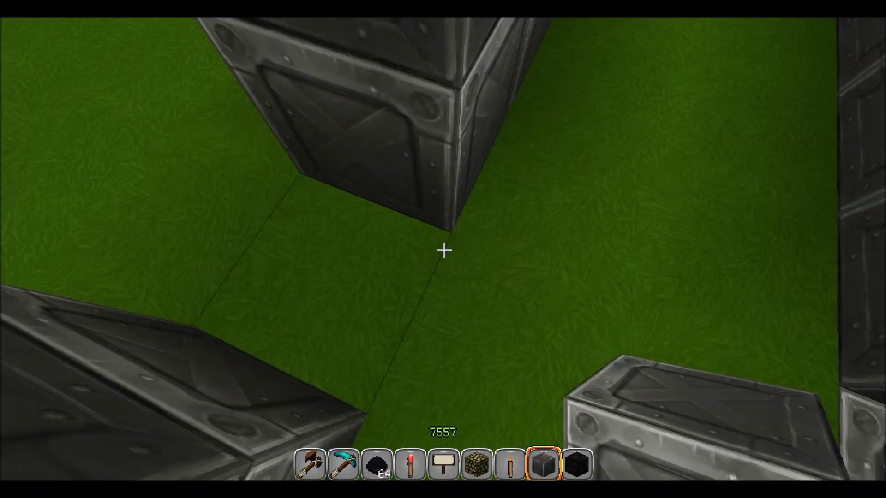
key("w")
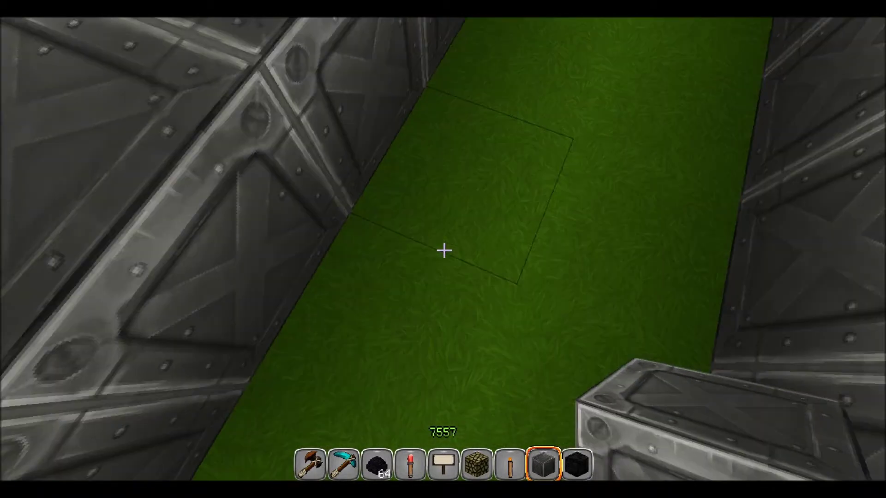
key("w")
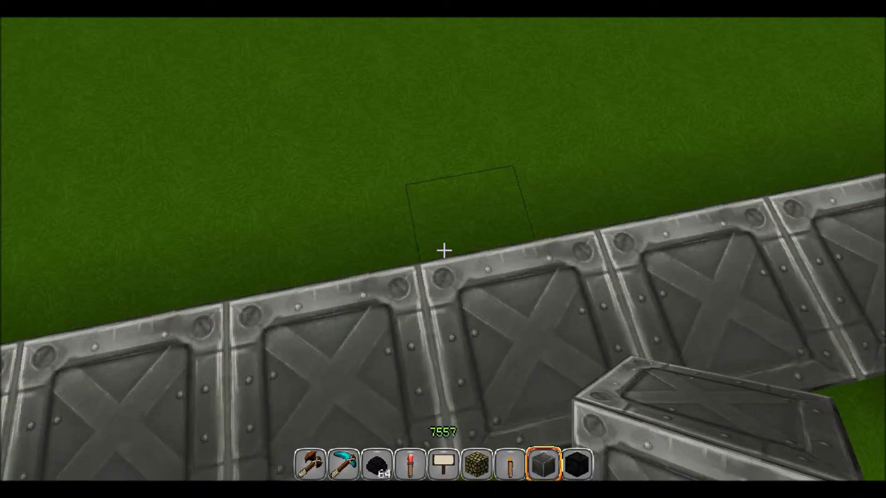
key("w")
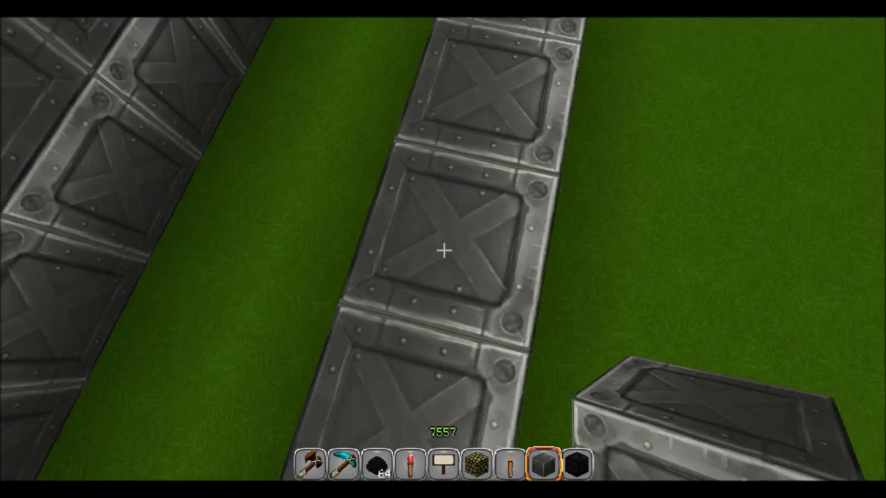
key("w")
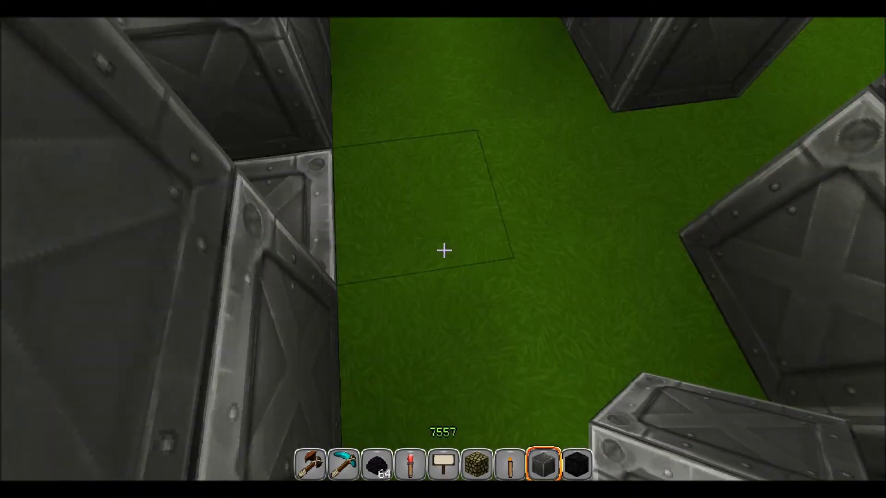
key("w")
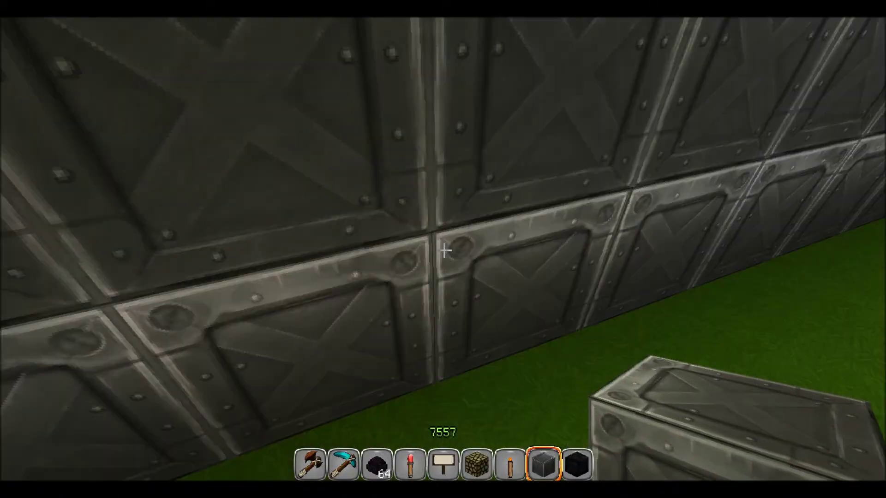
- Break a grass-floor block, add two crates along the wooden wall, and open the creative inventory
left_click(443, 251)
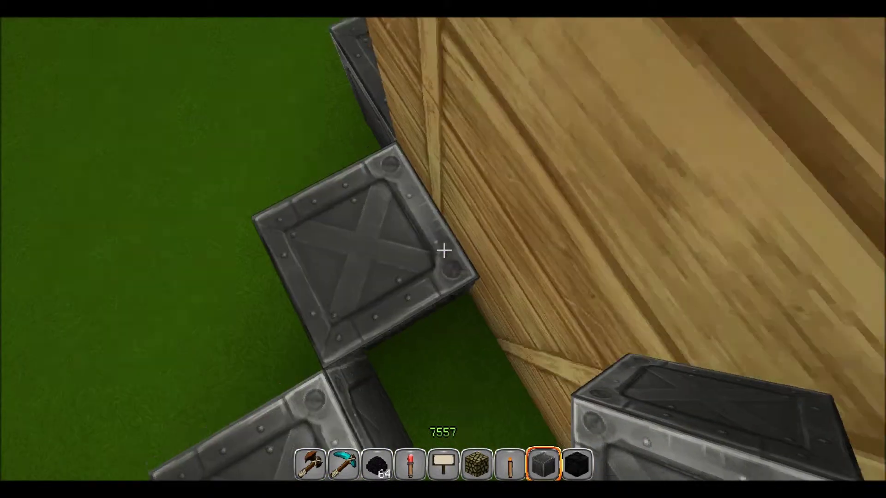
right_click(442, 251)
right_click(442, 251)
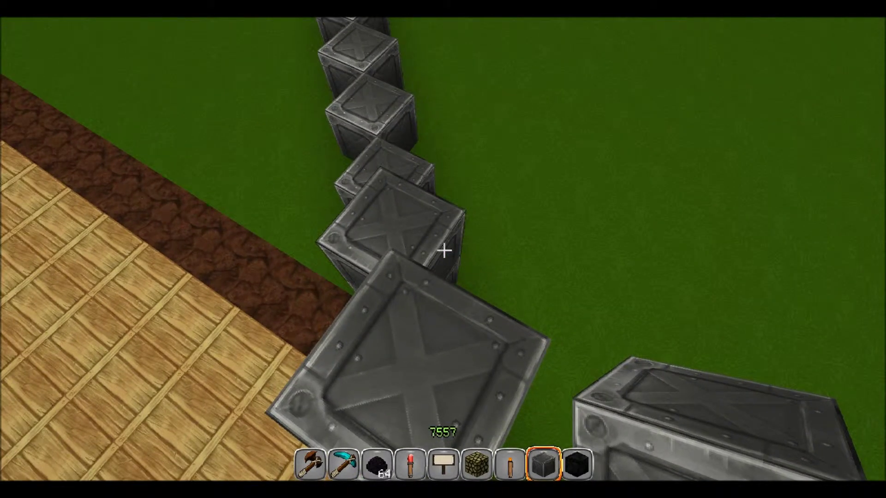
key("e")
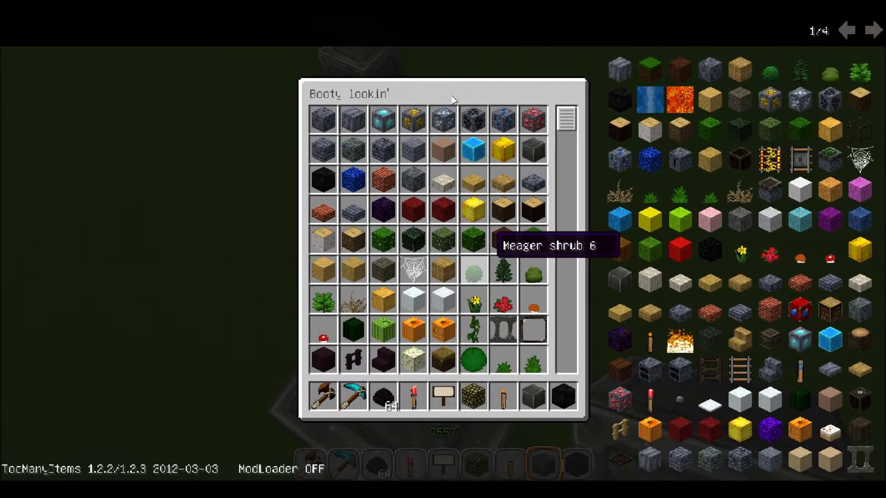
- Place crates into the diagonal row's gaps, stack a column, and replace a misplaced crate
key("Escape")
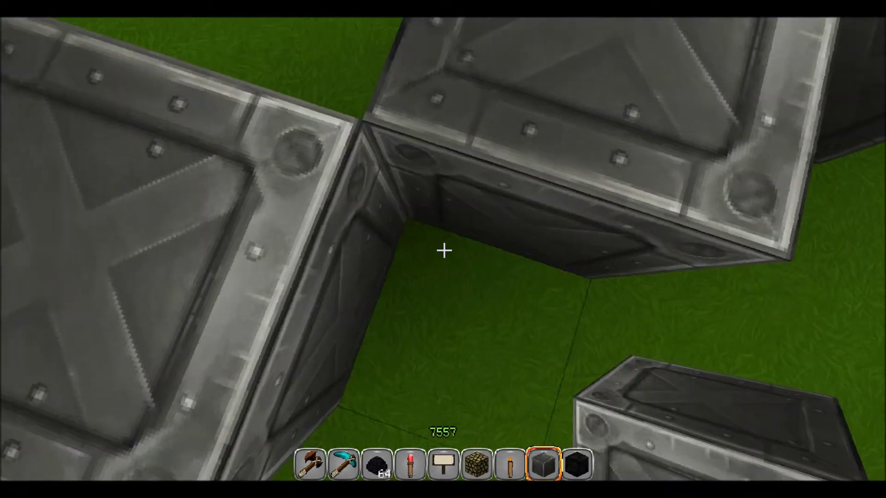
right_click(443, 251)
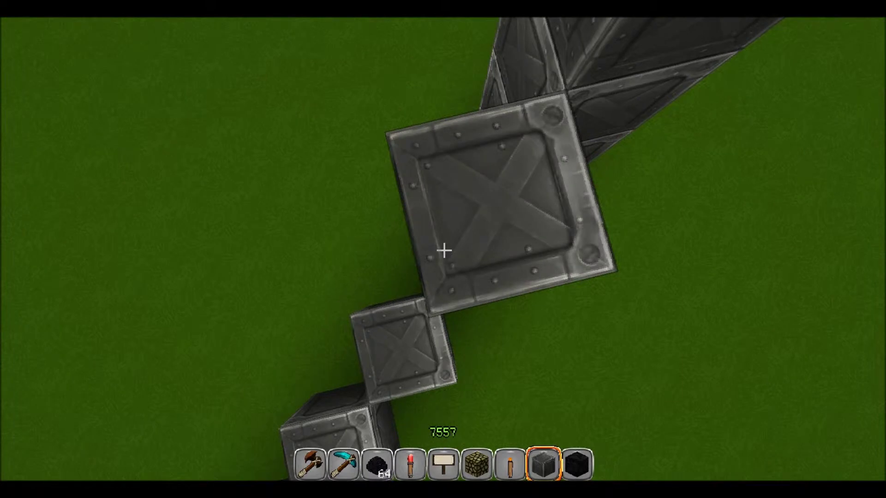
right_click(443, 251)
right_click(442, 250)
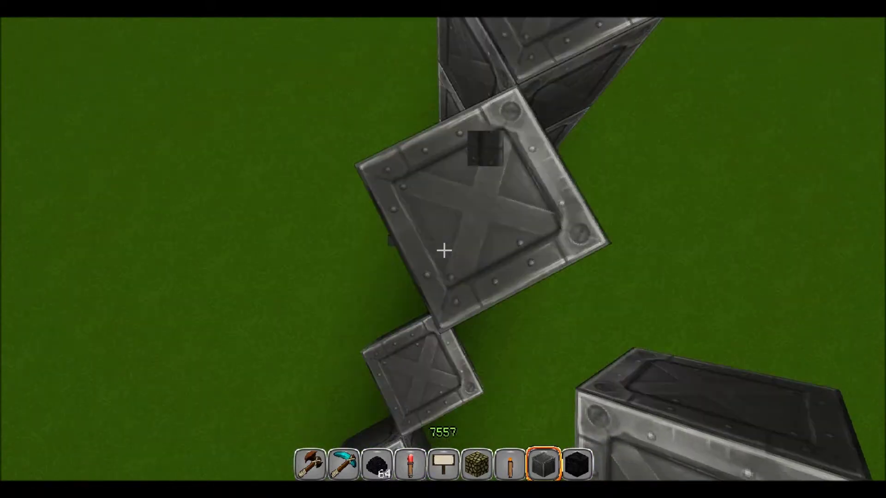
right_click(443, 250)
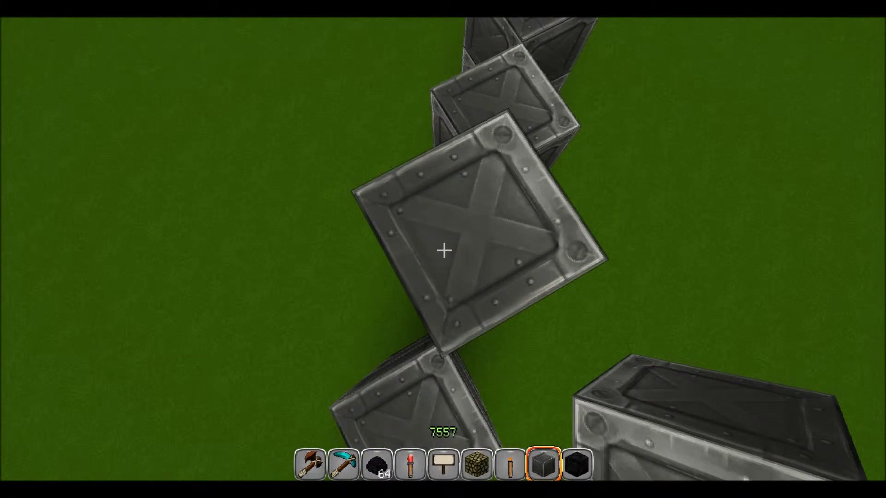
left_click(443, 250)
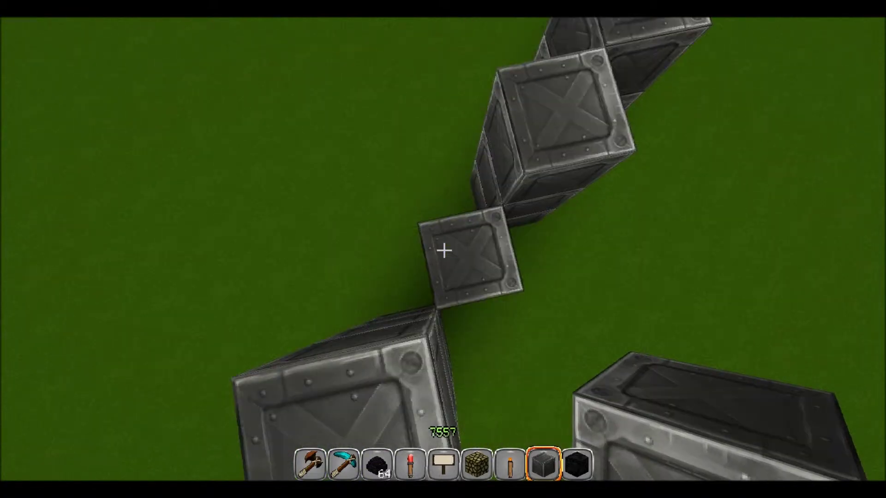
right_click(443, 251)
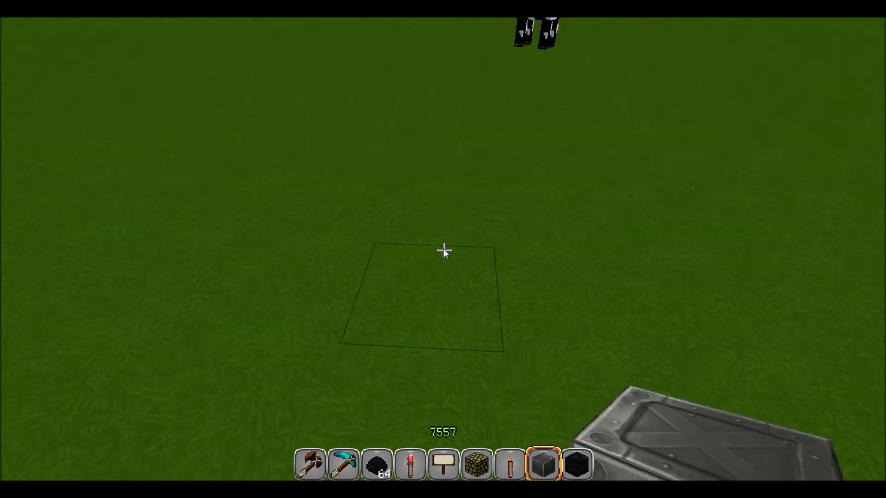
key("t")
type("//wall wood")
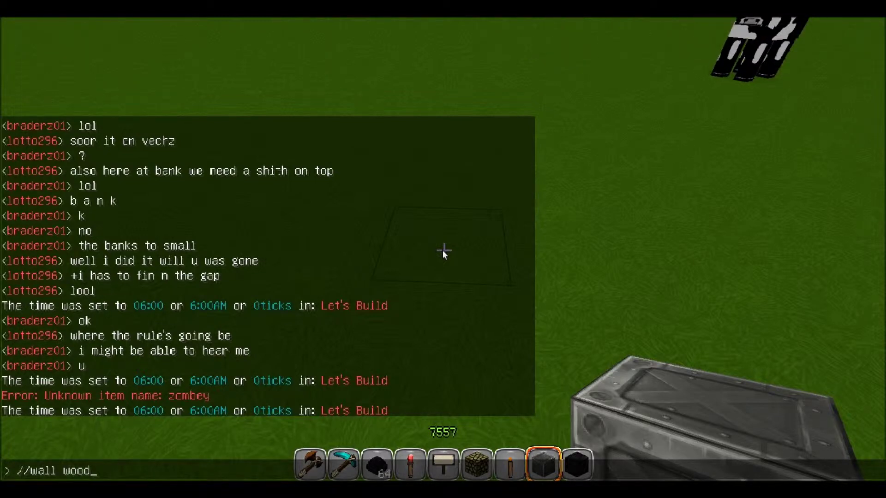
- Submit //wall wood, get the Unknown command error, and open TooManyItems
key("Return")
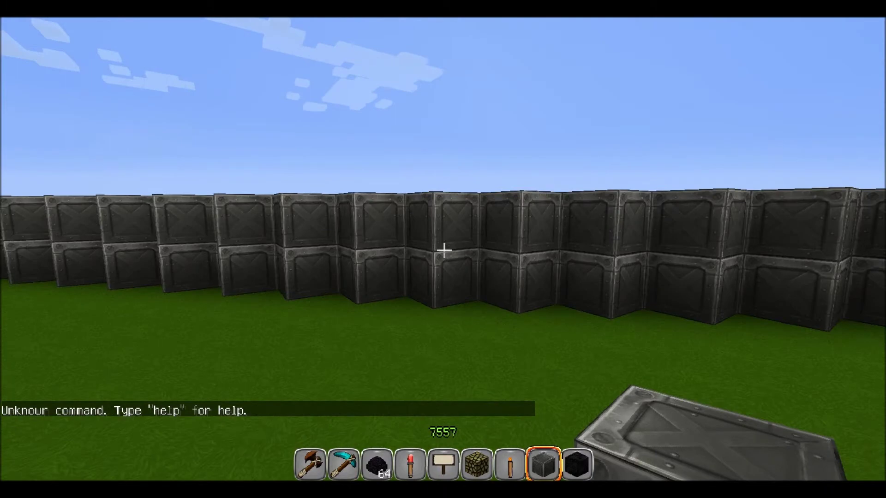
key("e")
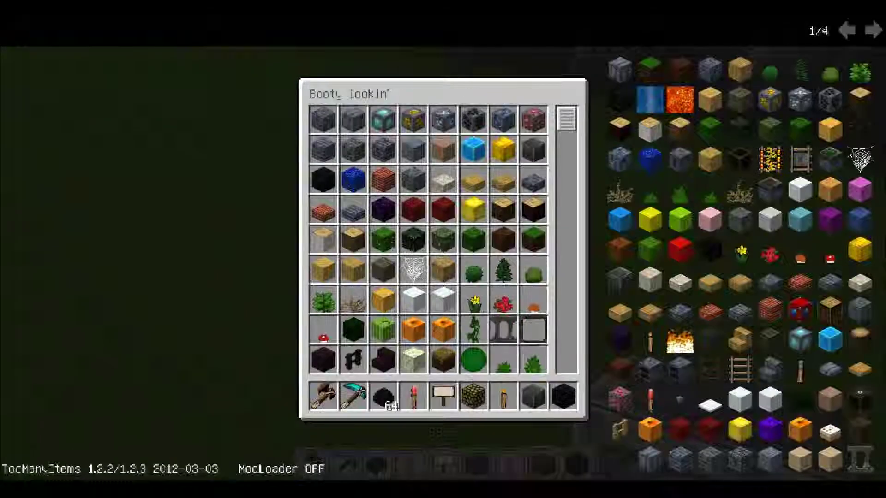
- Equip the wooden axe in slot 1, set position 1 on the grass, and pause
key("Escape")
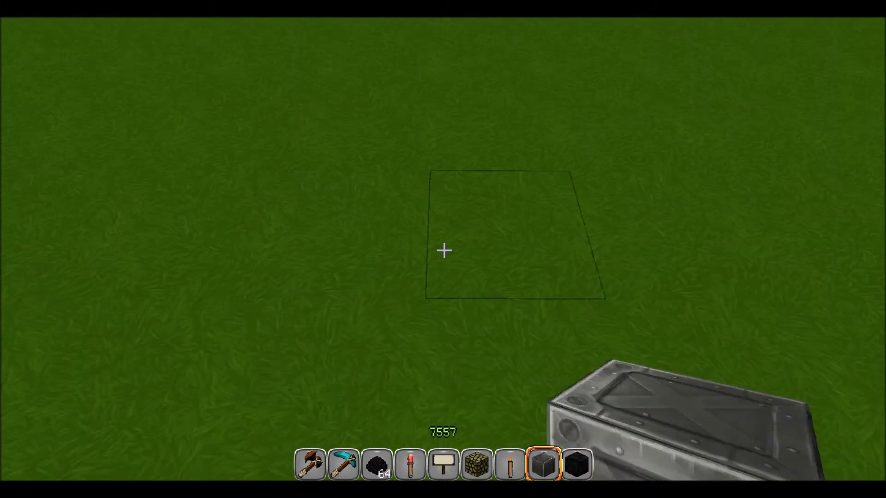
key("4")
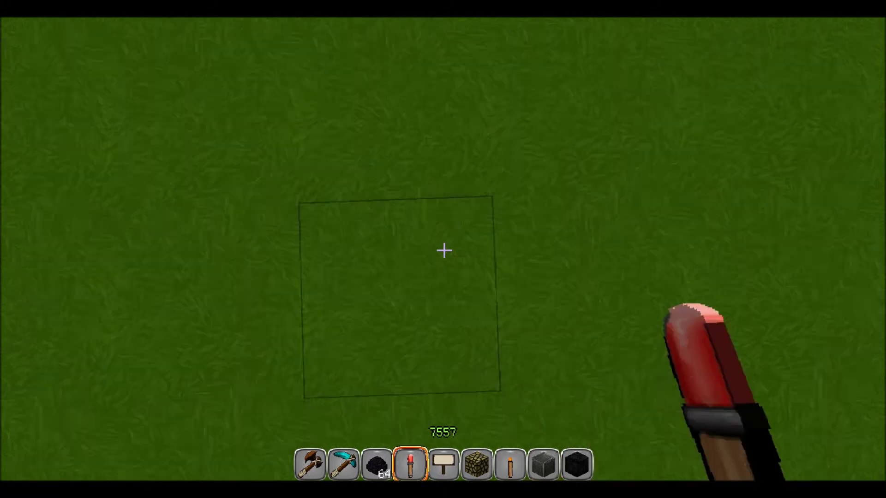
key("1")
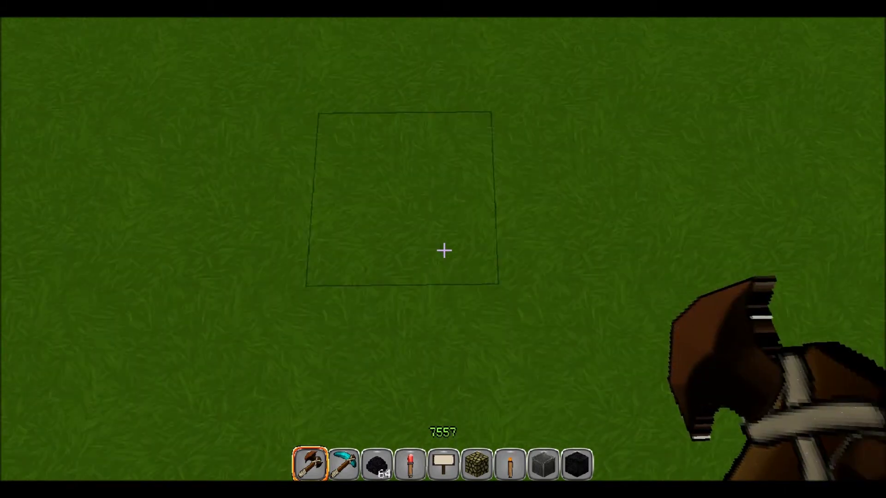
left_click(443, 251)
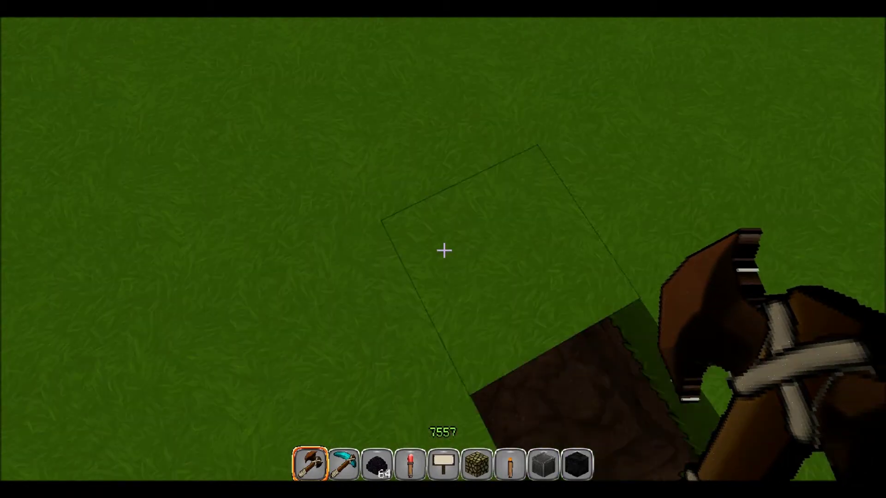
left_click(443, 251)
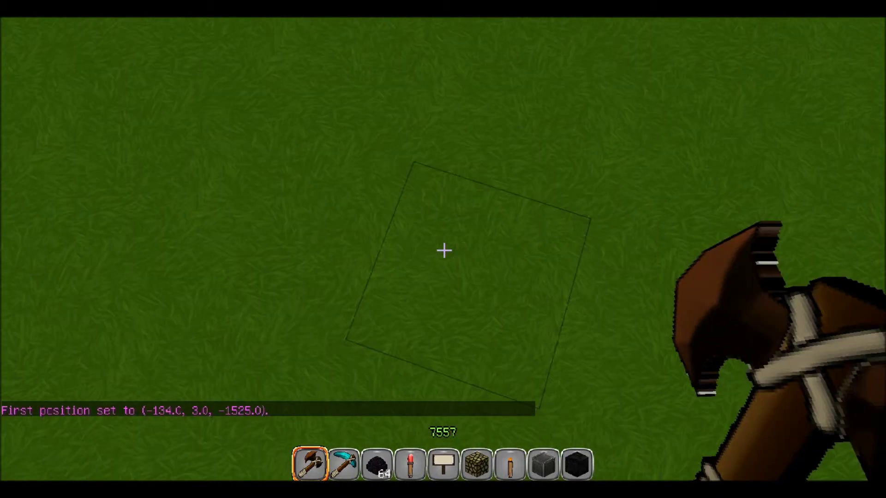
key("Escape")
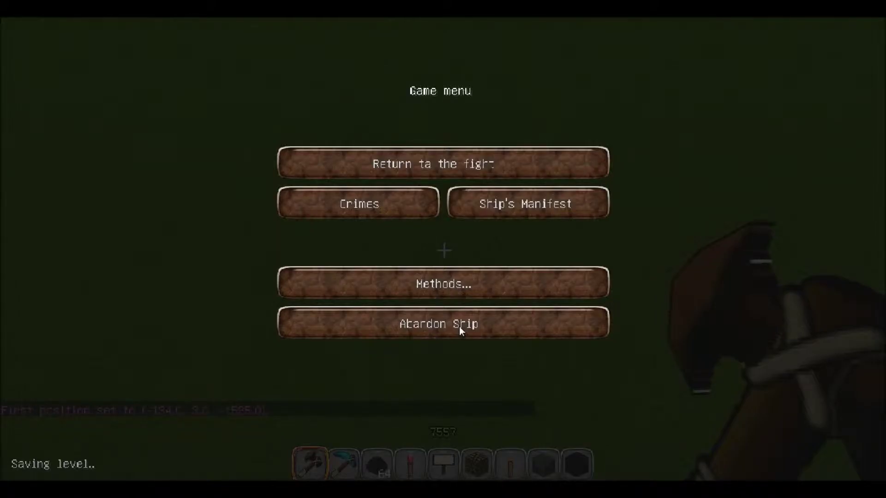
- Abandon the world and join the lotto296 server from the multiplayer list
left_click(459, 326)
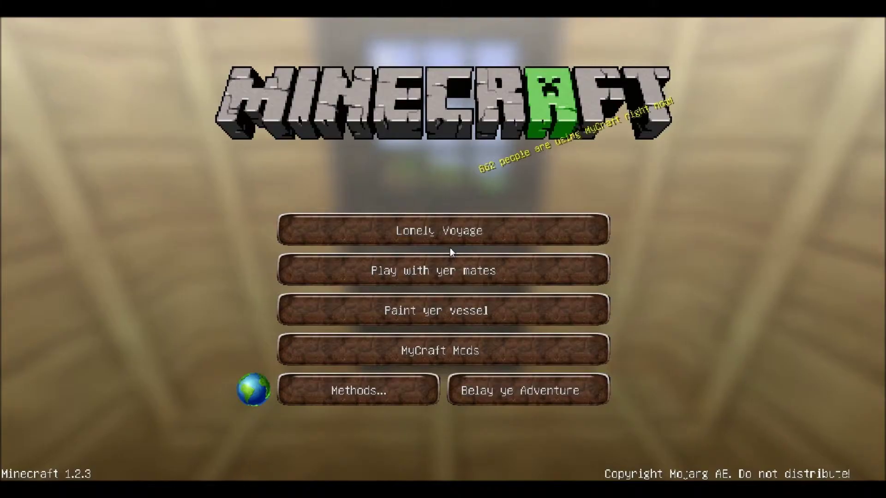
left_click(438, 269)
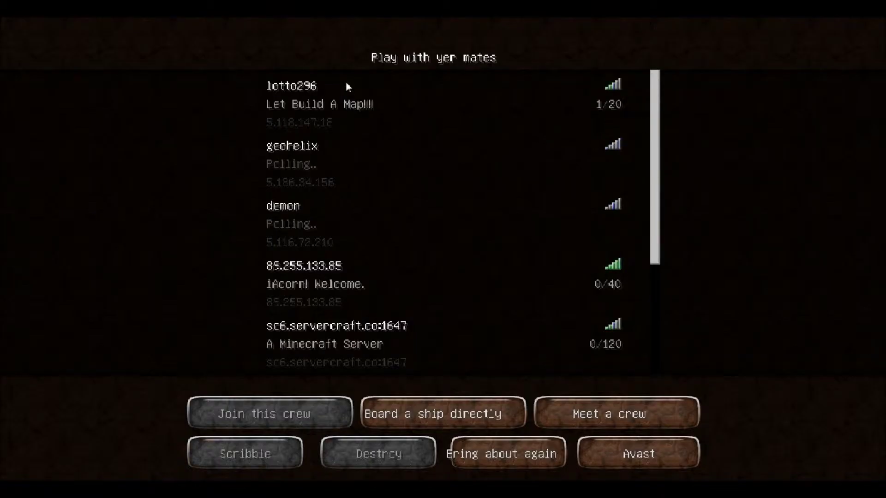
left_click(345, 97)
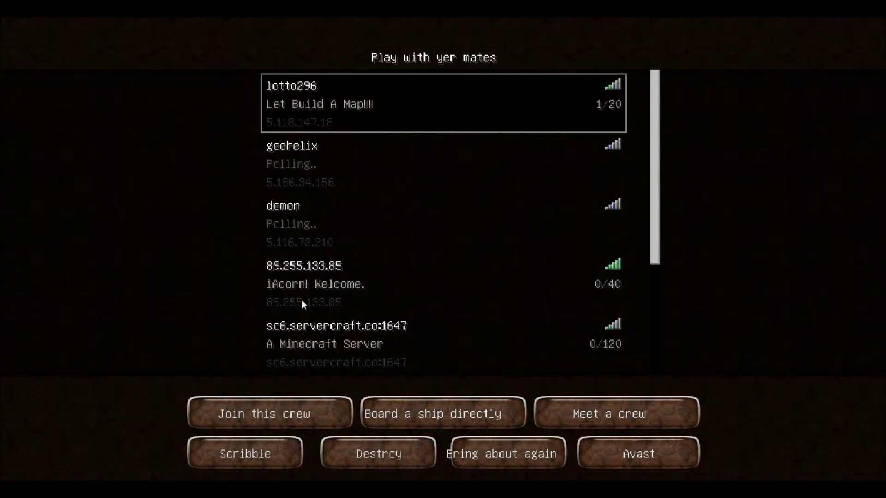
left_click(300, 407)
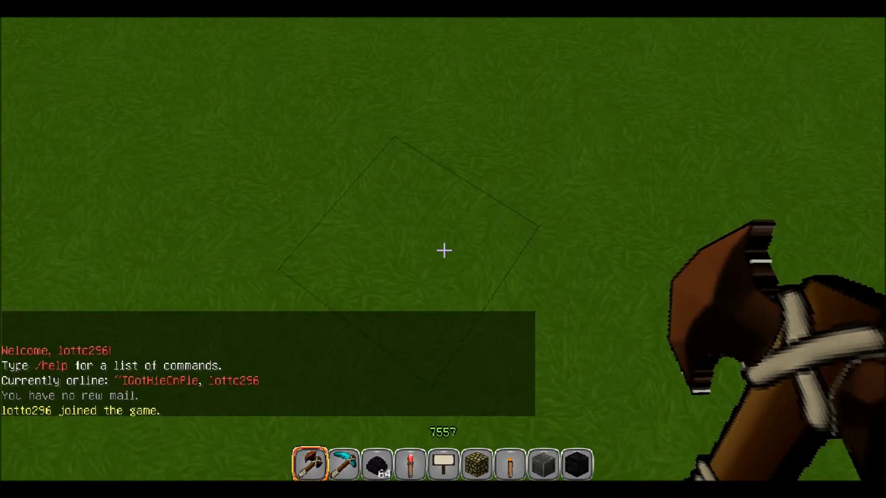
- Set both wand corners on the grass and send //wall wood, which the server rejects
left_click(444, 250)
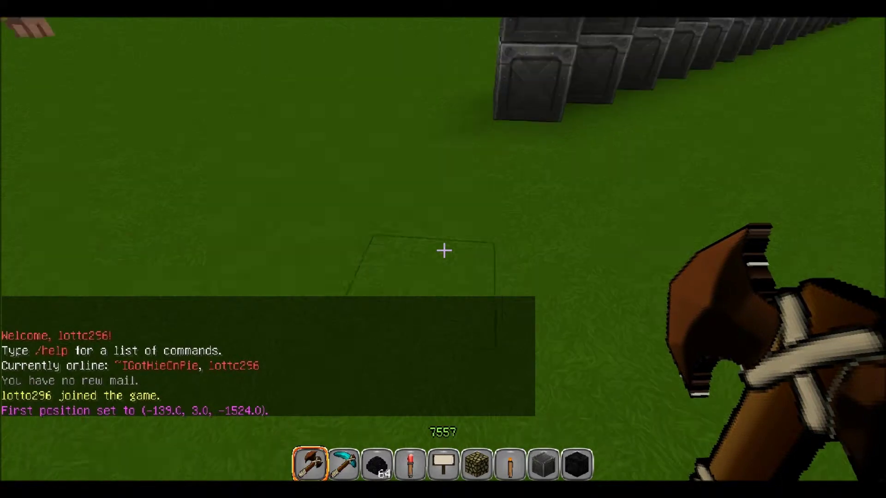
right_click(443, 251)
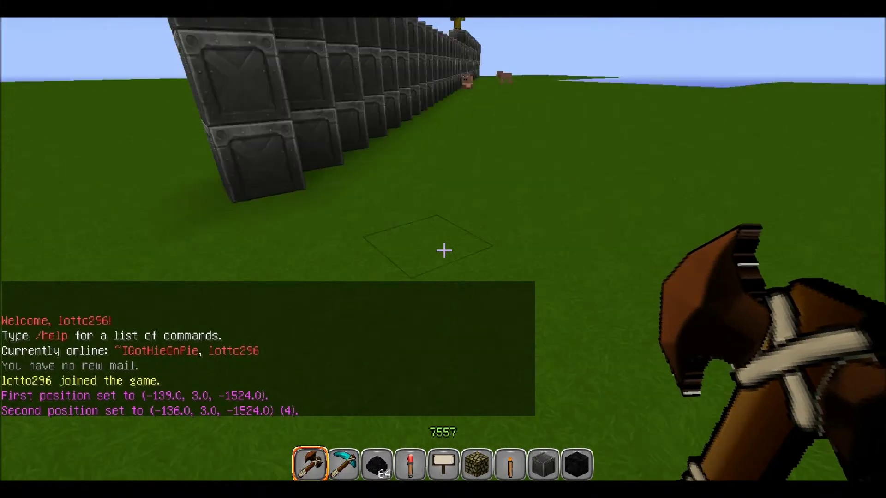
key("t")
type("//wall woo")
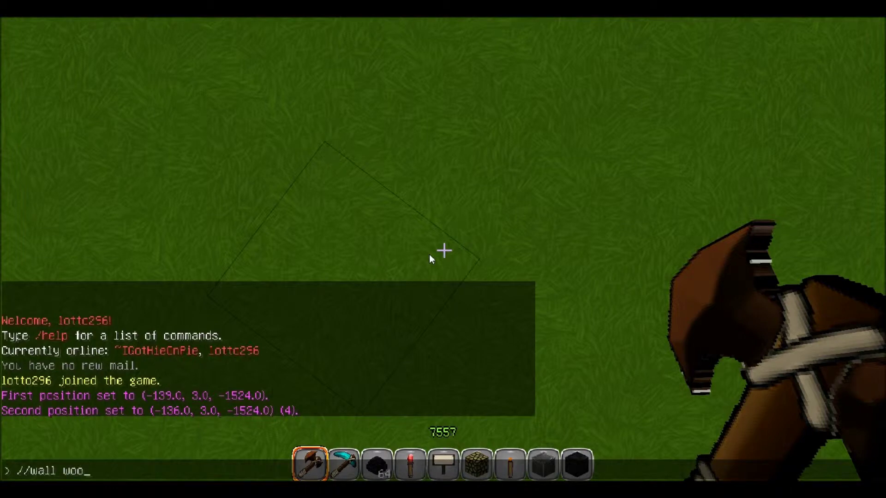
type("d")
key("Return")
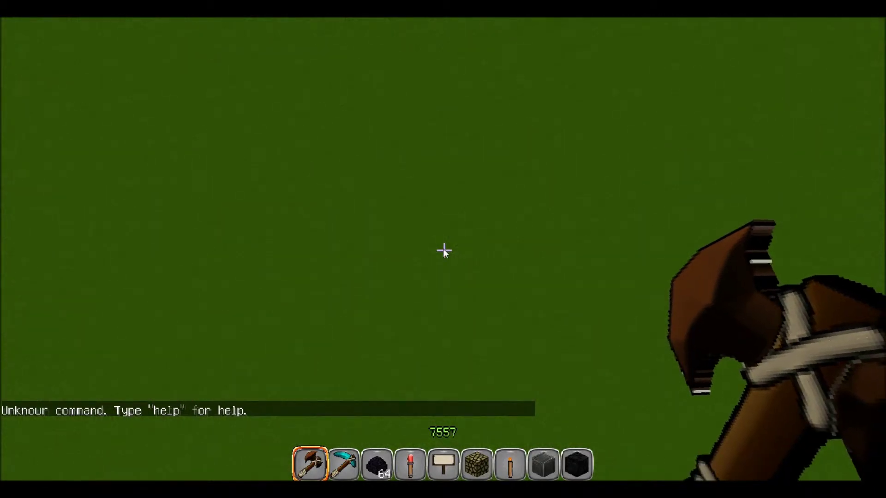
key("t")
key("Escape")
scroll(443, 251, "down", 1)
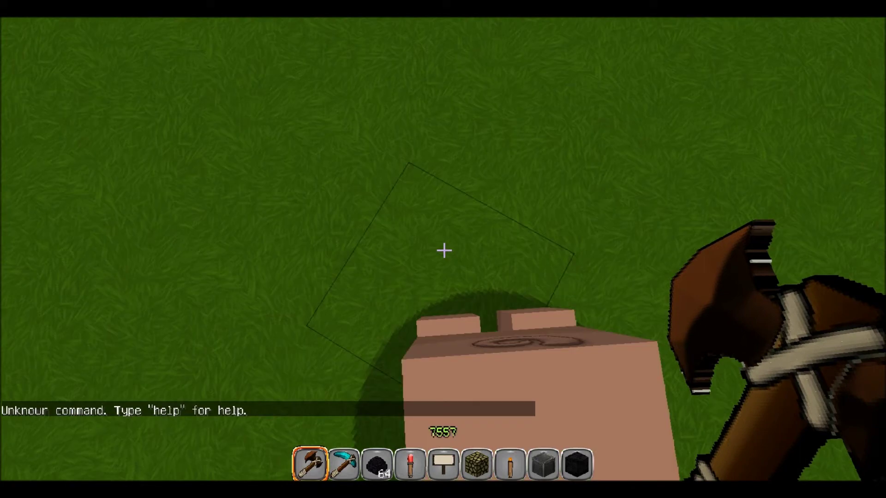
scroll(443, 250, "down", 1)
scroll(443, 251, "down", 1)
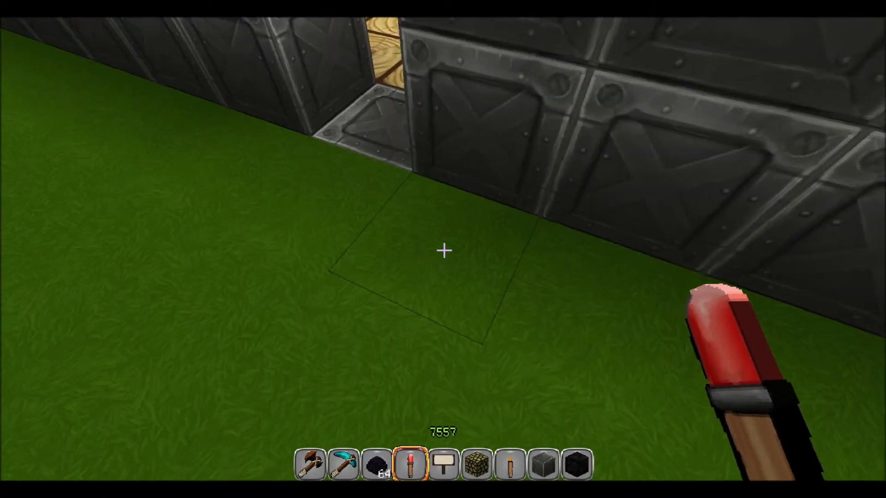
key("w")
key("w")
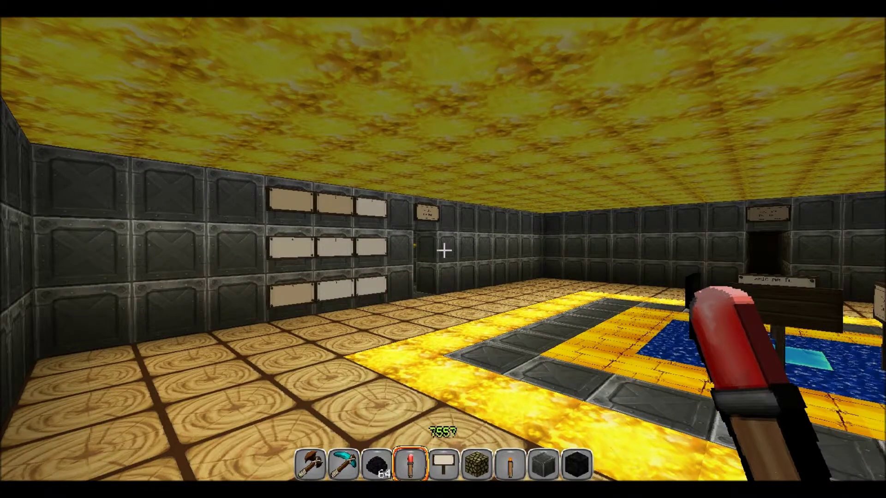
- Walk through the doorway into the wooden-floored room lined with numbered signs
key("w")
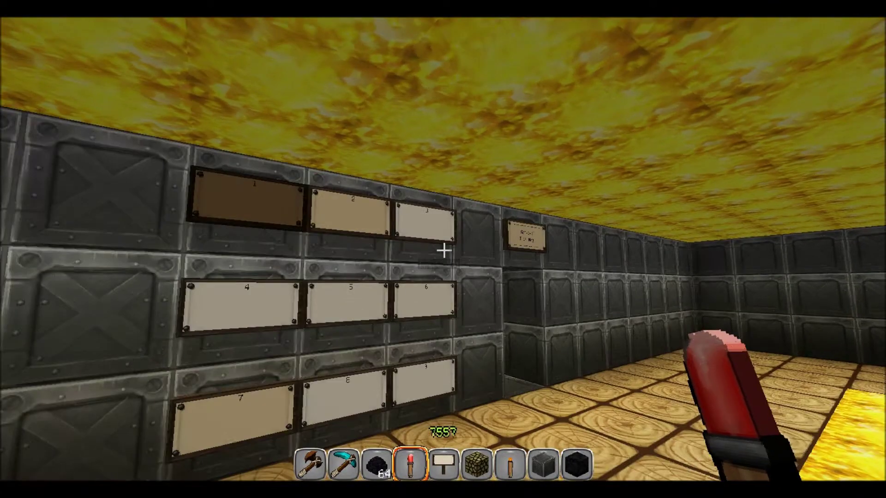
key("w")
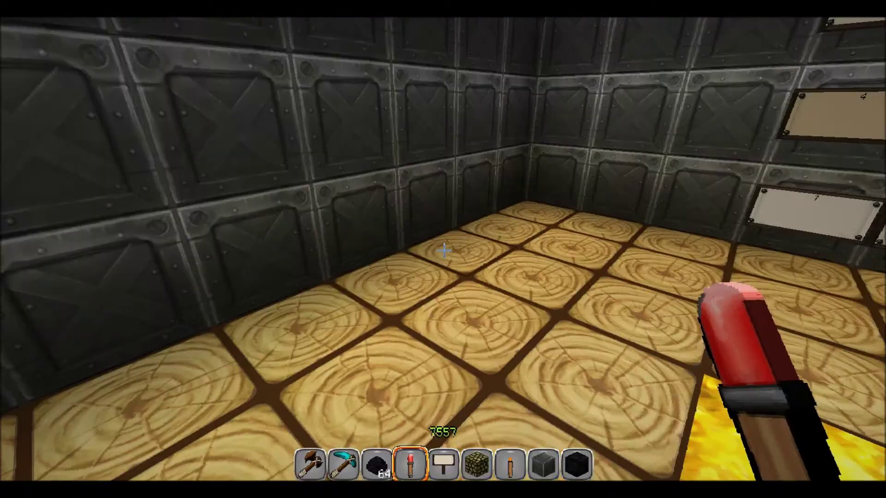
- Leave the room, fly over the metal wall and place a torch in the dark maze corridor
key("w")
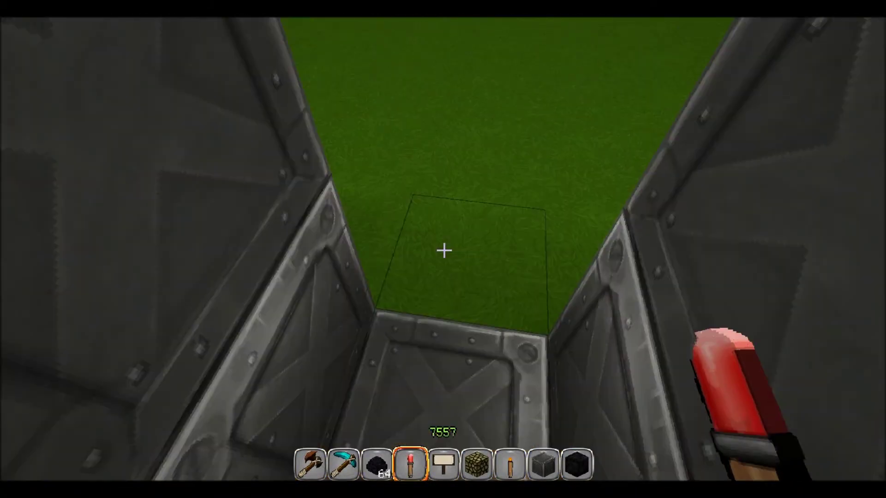
key("w")
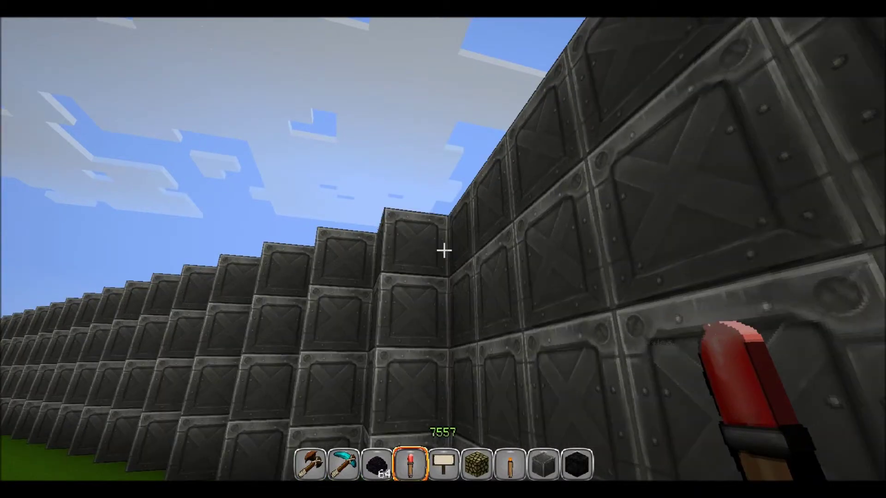
key("w")
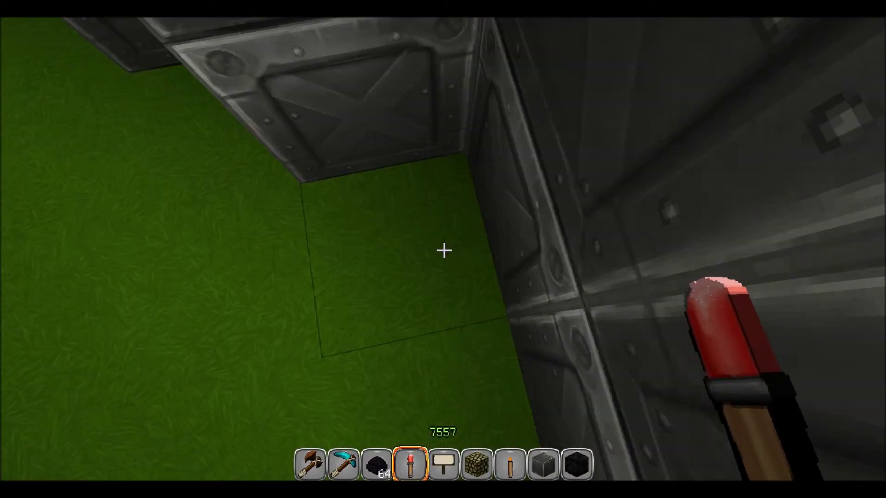
key("space")
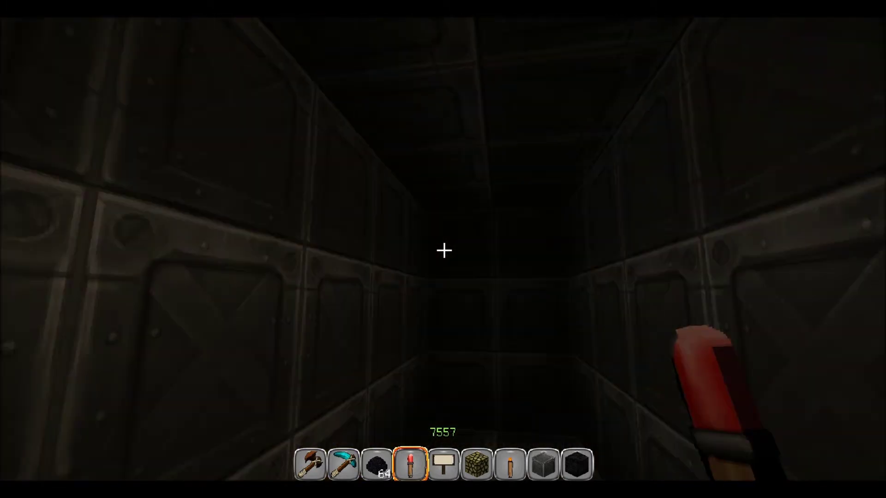
right_click(443, 251)
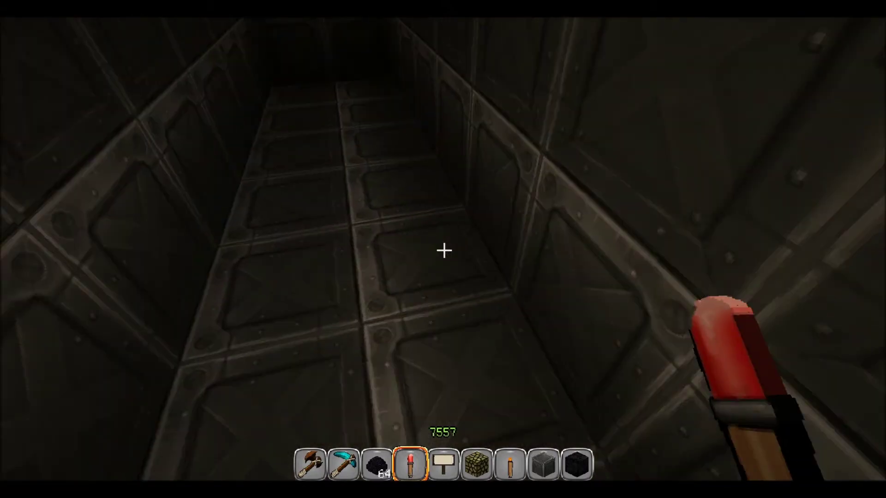
- Put a black block from the creative inventory into the last hotbar slot
key("e")
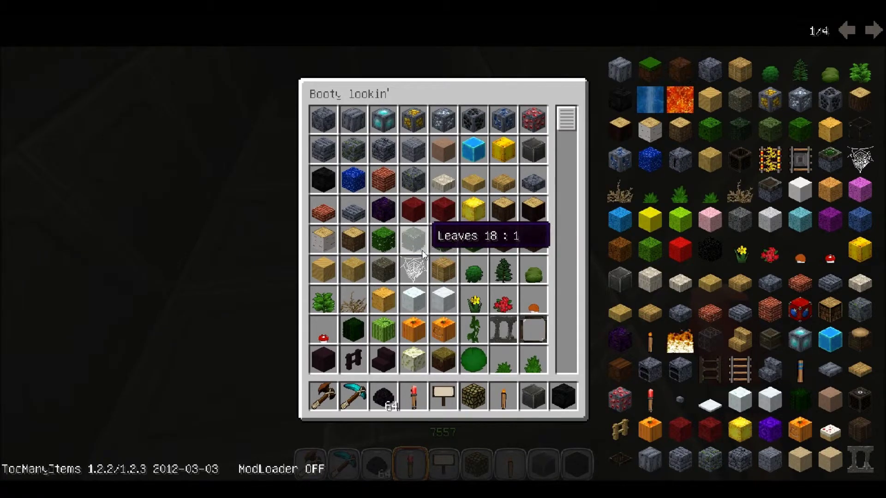
scroll(419, 251, "down", 1)
scroll(450, 276, "down", 2)
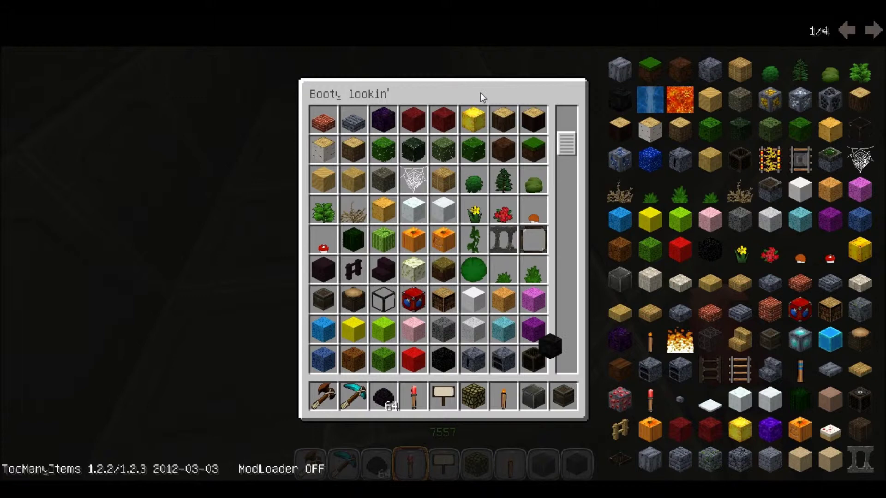
left_click(480, 105)
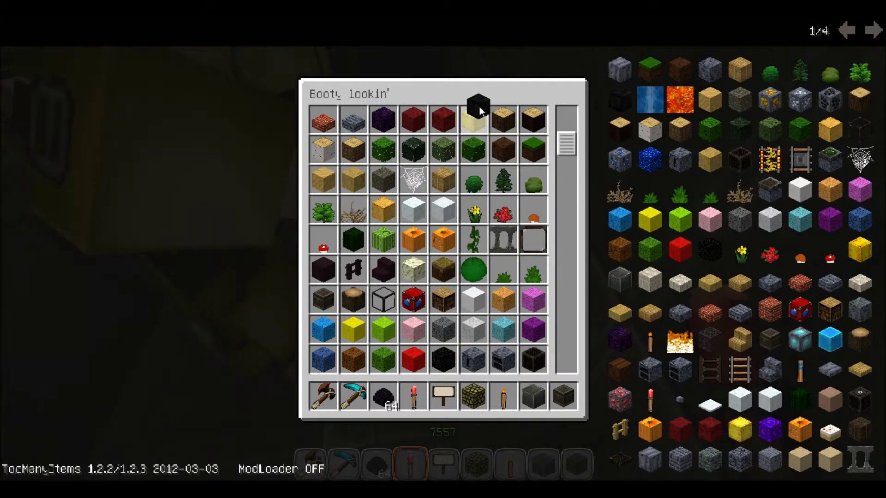
left_click(480, 105)
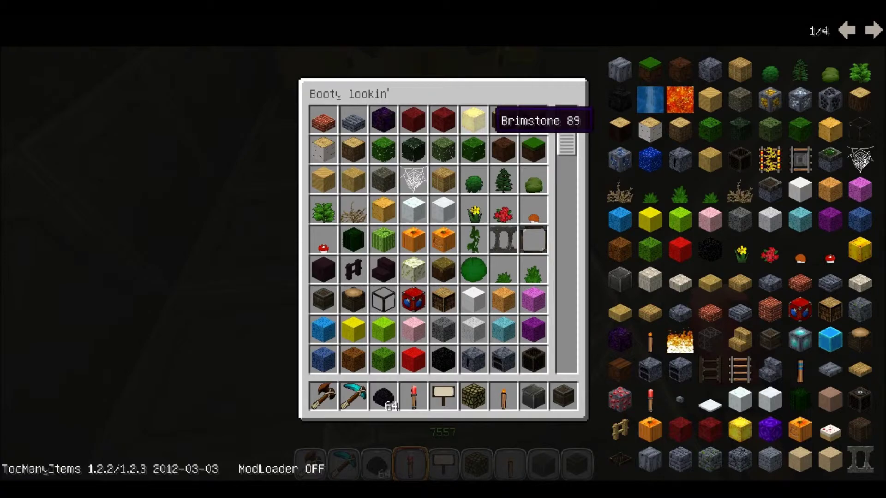
key("e")
key("e")
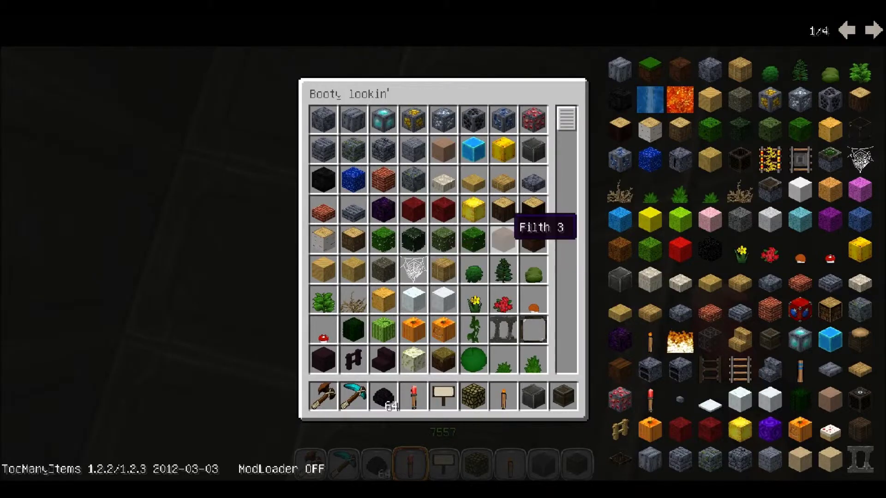
key("e")
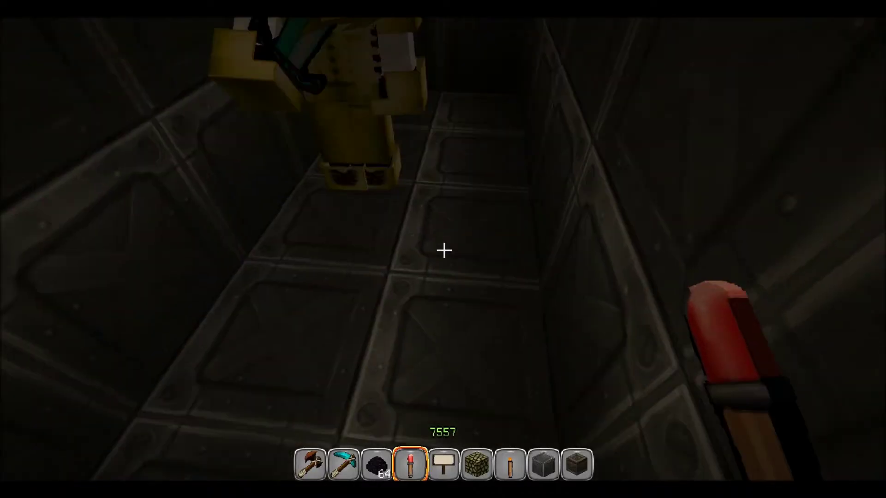
scroll(443, 250, "down", 5)
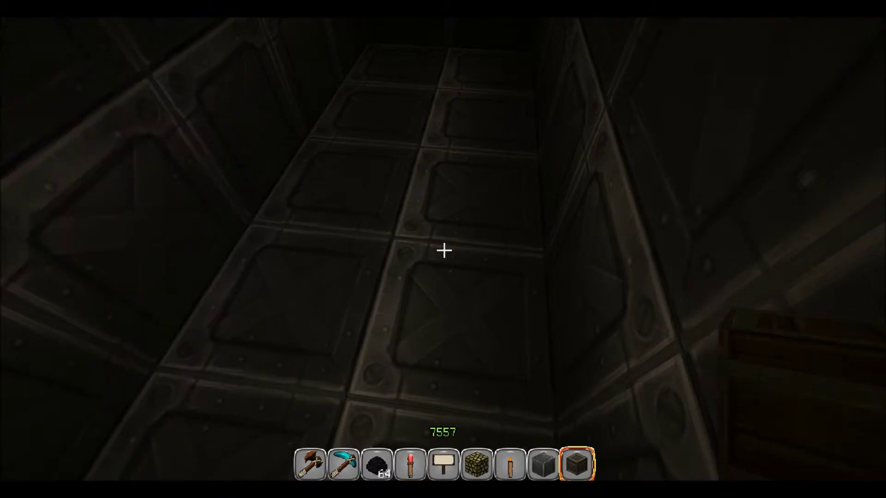
key("w")
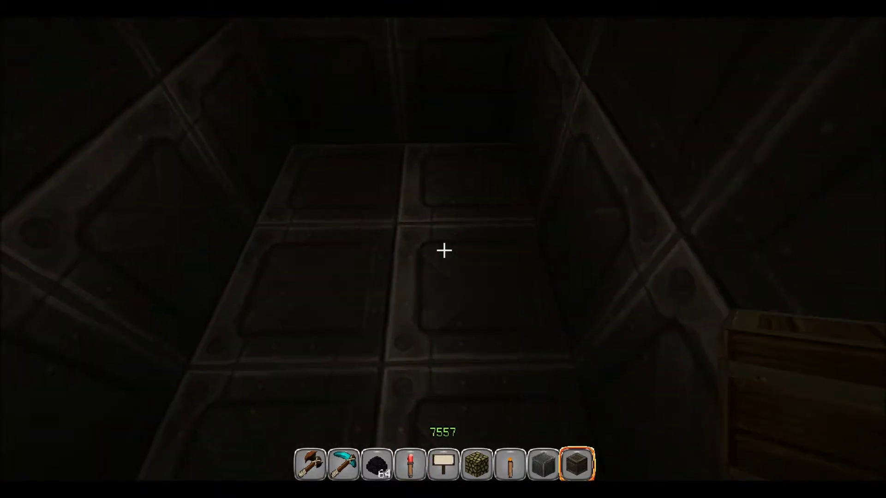
right_click(444, 250)
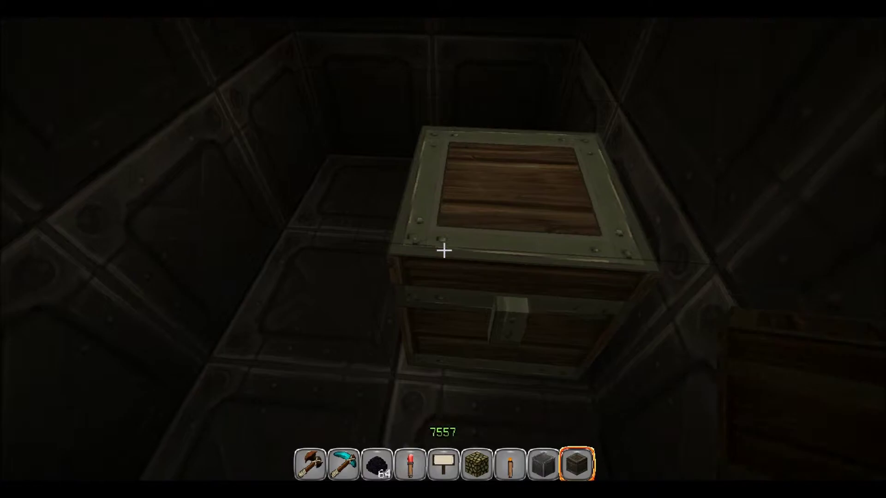
left_click(443, 250)
right_click(443, 250)
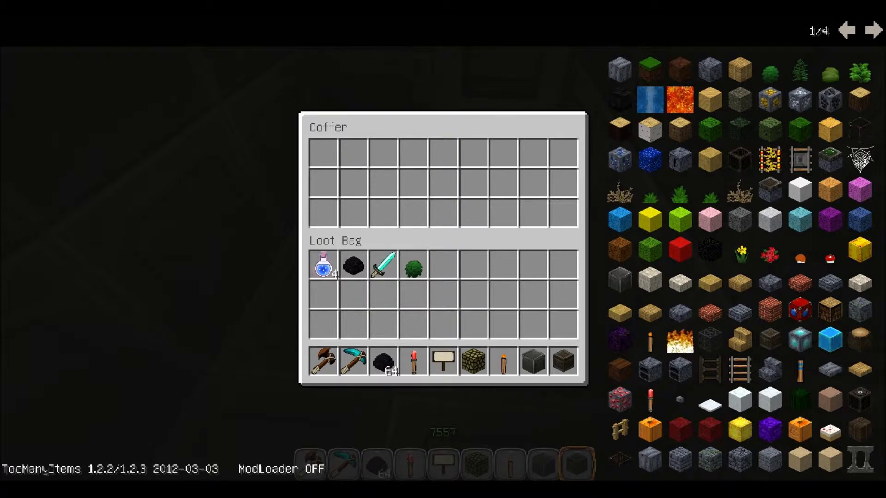
key("Escape")
left_click(444, 250)
key("e")
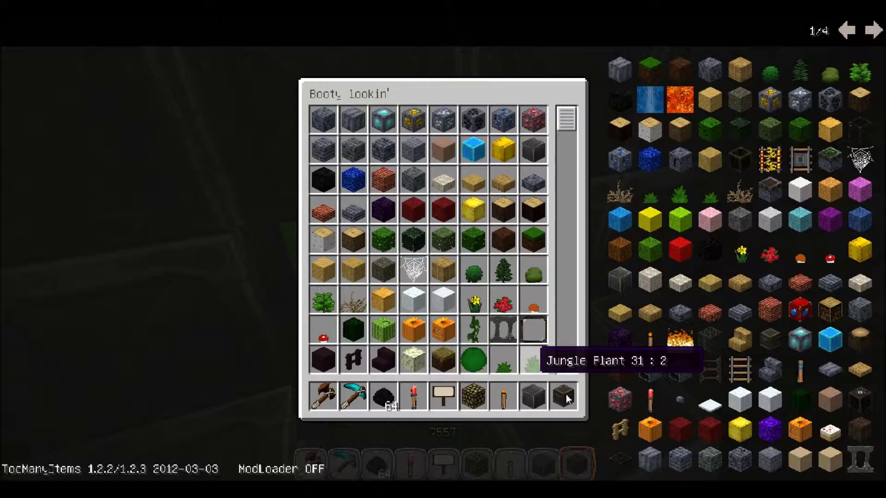
key("Escape")
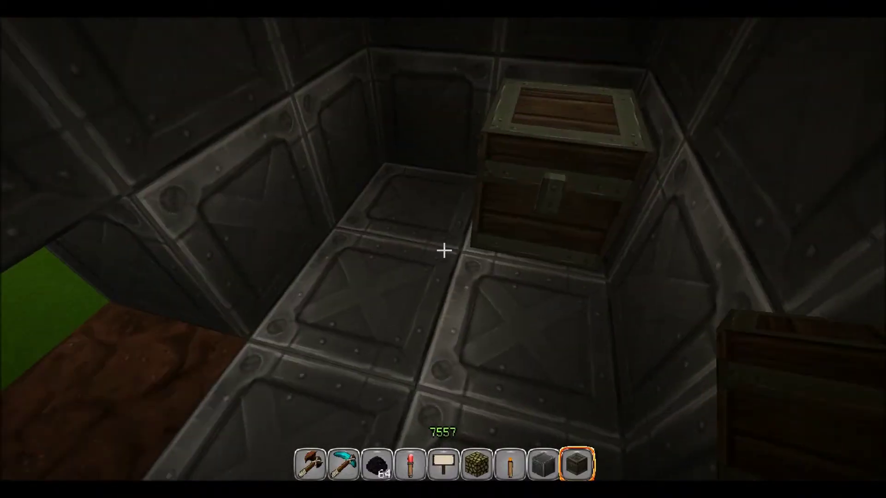
- Add a second chest to form a double chest and fill both wall holes with metal crates
right_click(444, 251)
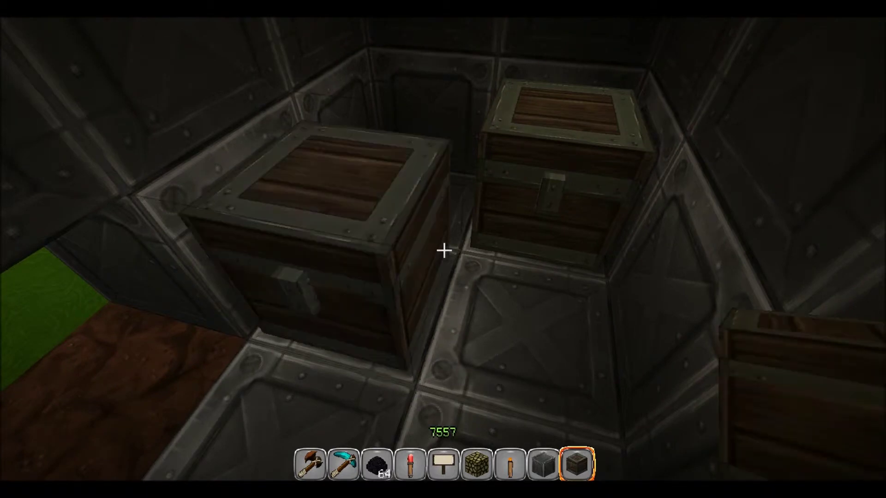
left_click(444, 251)
right_click(444, 251)
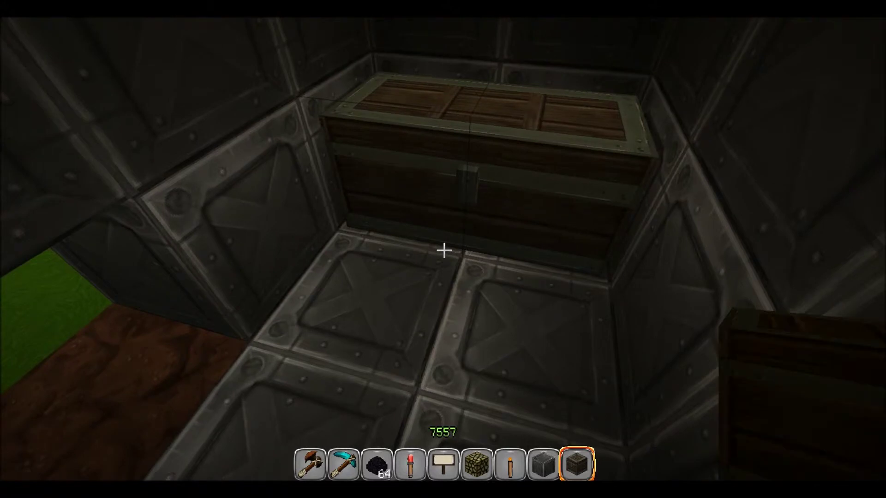
scroll(444, 250, "up", 1)
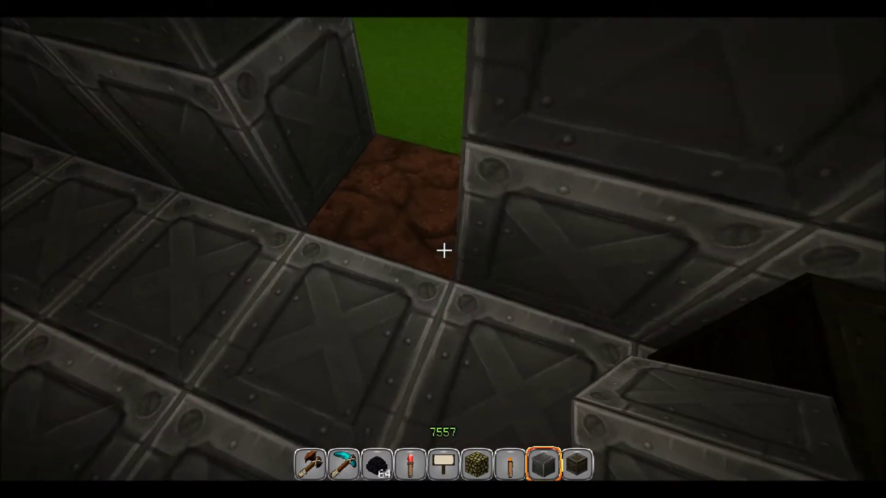
right_click(443, 250)
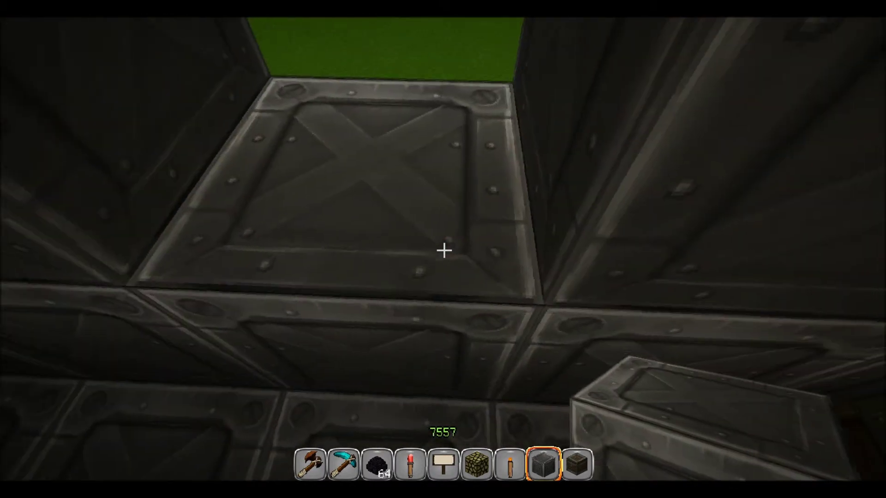
right_click(444, 251)
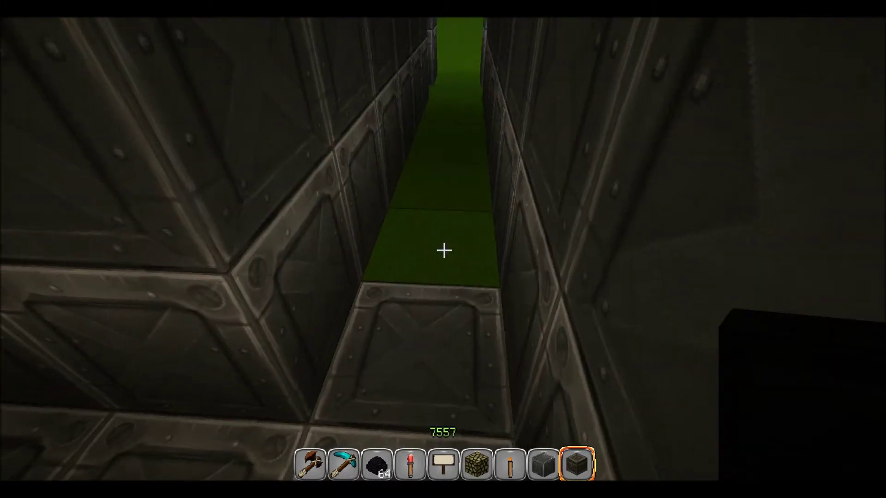
scroll(442, 251, "up", 1)
- Dig out the grass at the corridor's far end and refill the pit with metal crate blocks
left_click(443, 250)
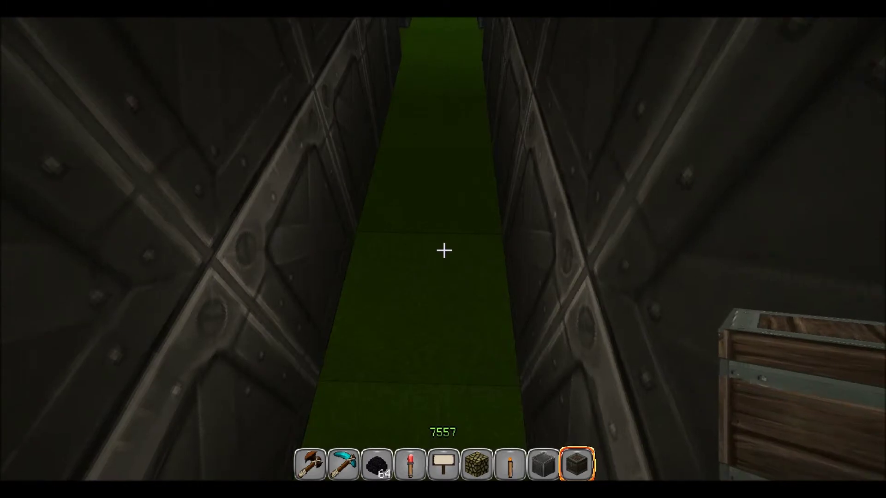
left_click(442, 251)
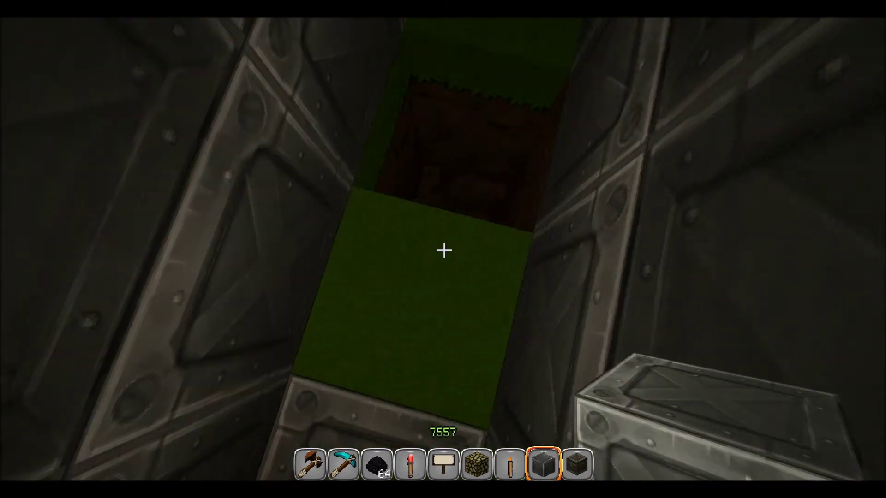
left_click(443, 251)
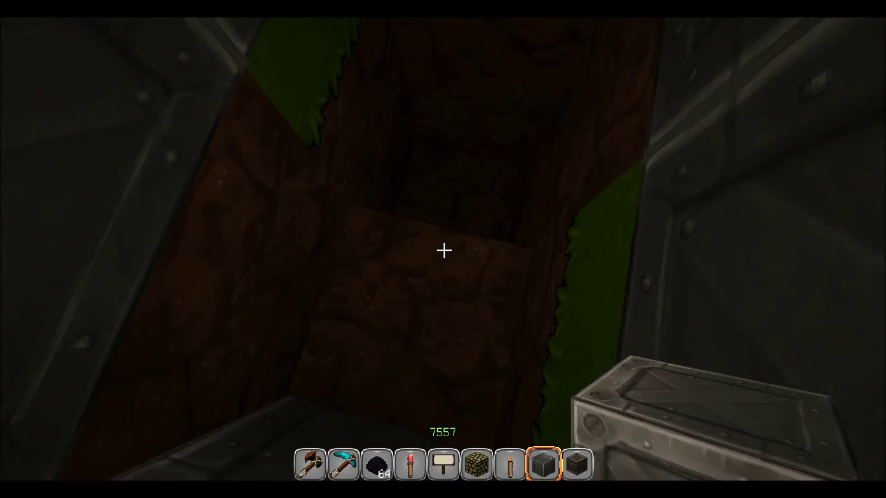
right_click(442, 250)
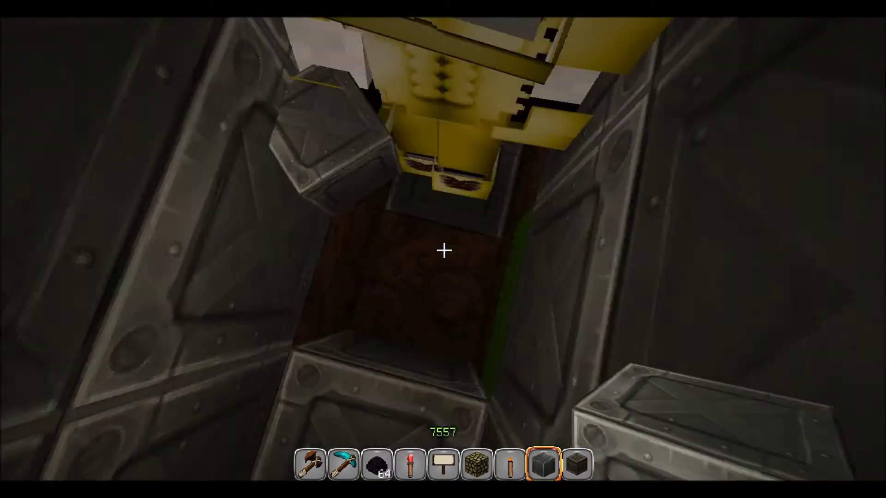
right_click(443, 250)
right_click(443, 250)
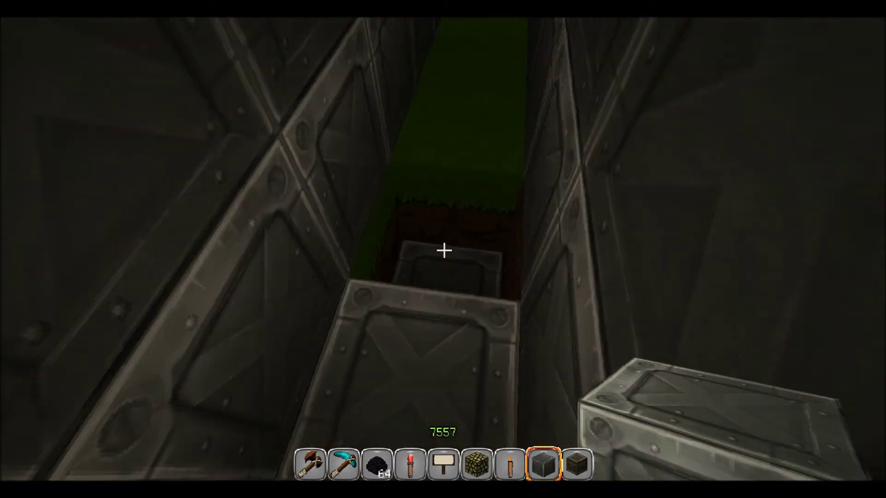
right_click(442, 250)
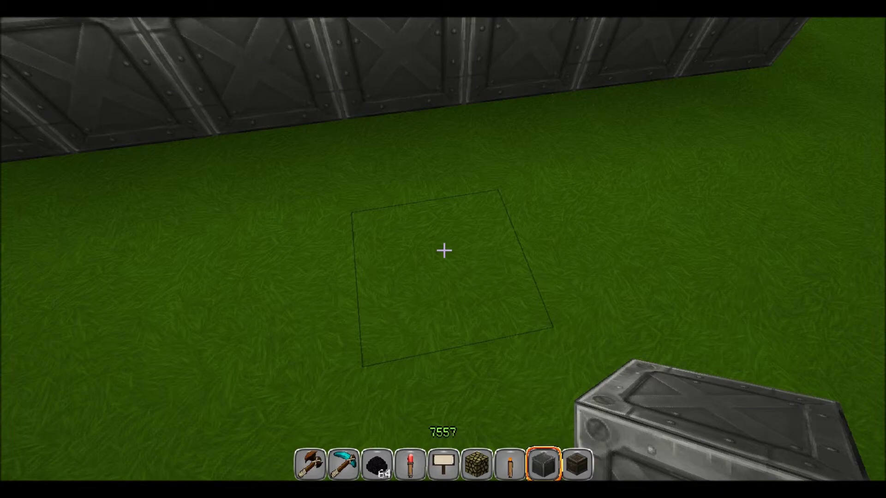
- Put Porthole glass panes in hotbar slot 8 and Chunk of Diamond in slot 9
key("e")
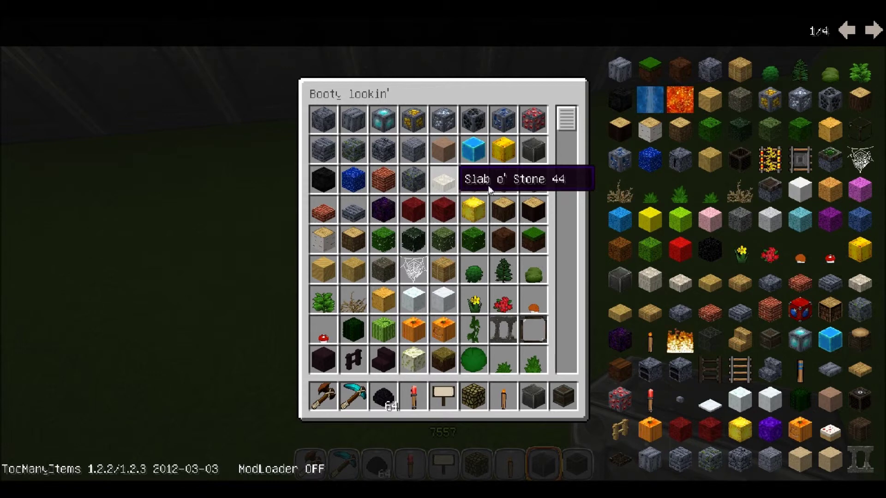
scroll(542, 175, "down", 2)
scroll(542, 175, "down", 1)
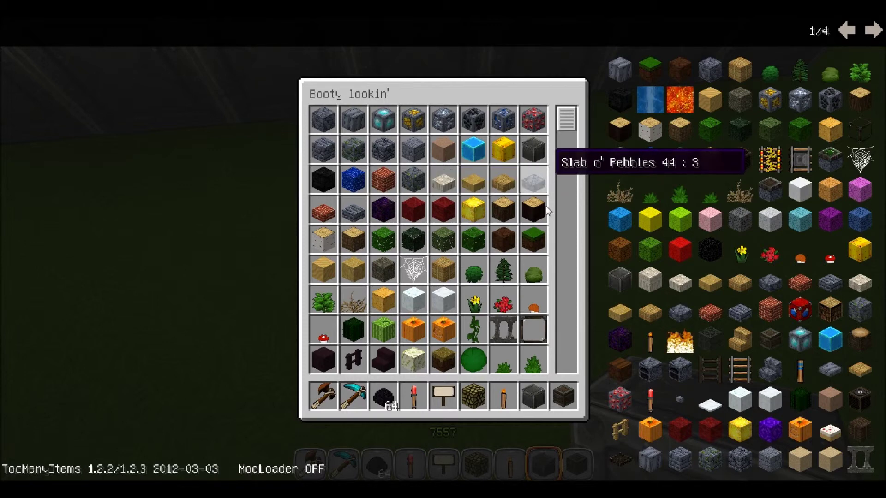
scroll(546, 206, "down", 1)
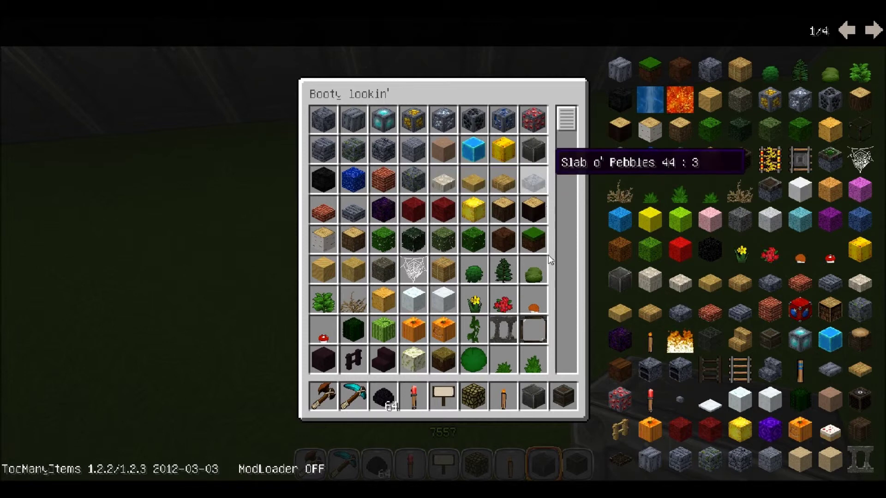
left_click(536, 330)
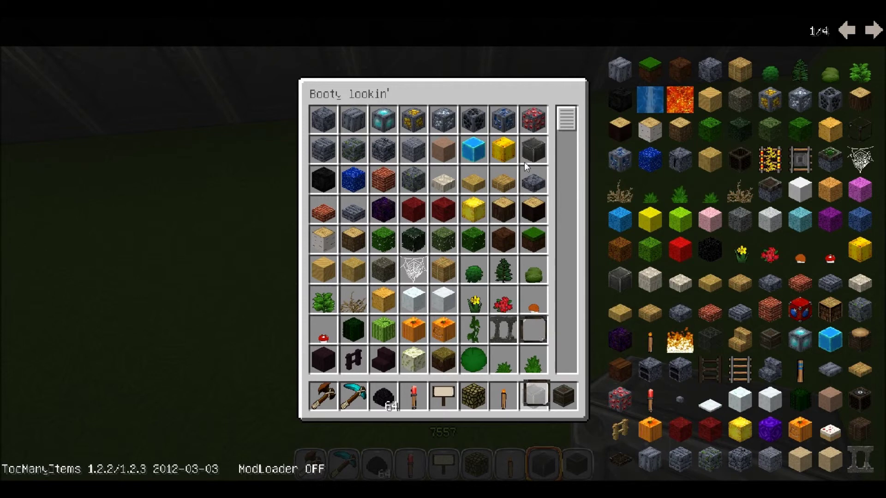
left_click(535, 396)
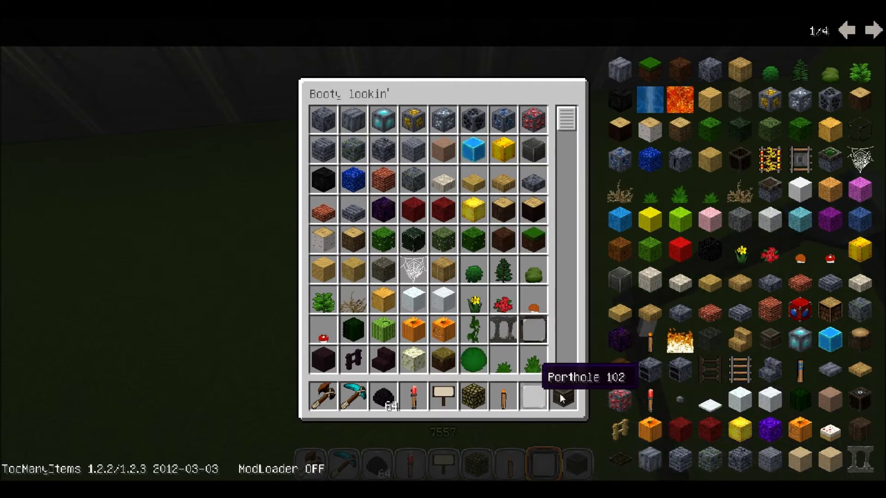
left_click(533, 396)
left_click(472, 149)
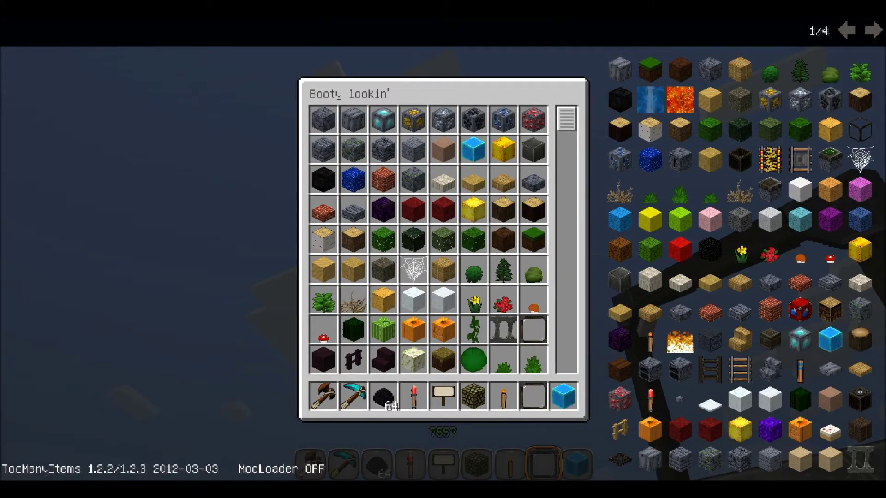
key("Escape")
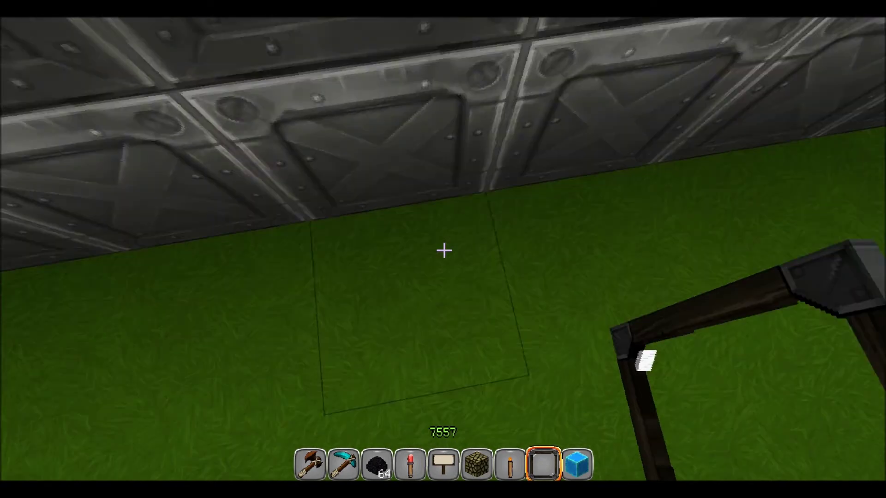
- Place blue diamond blocks two high on the grass with the first glass panes beside them
key("9")
right_click(443, 250)
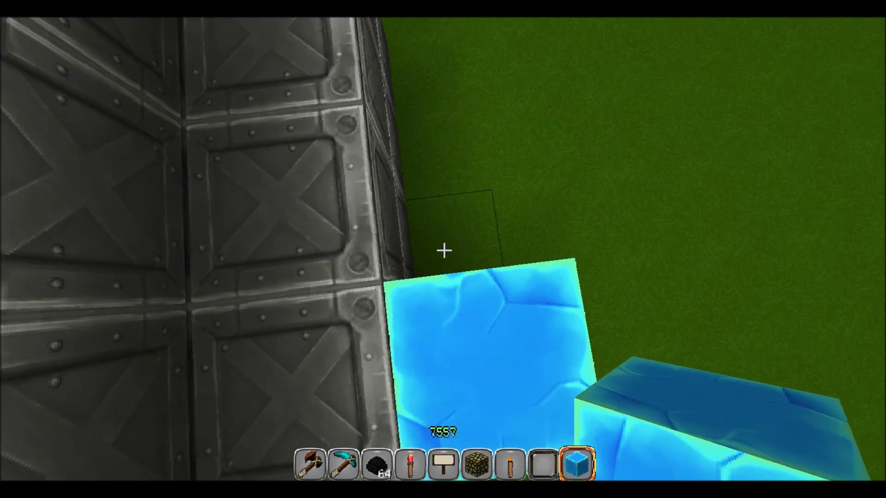
right_click(443, 251)
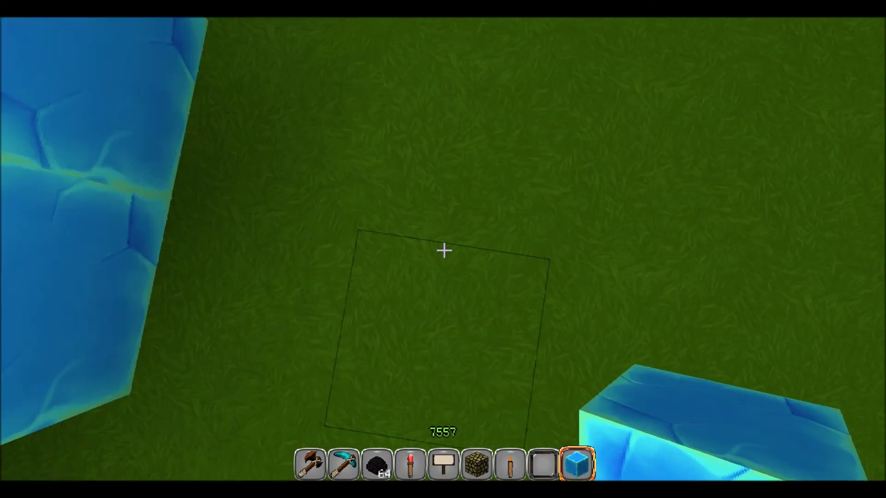
key("8")
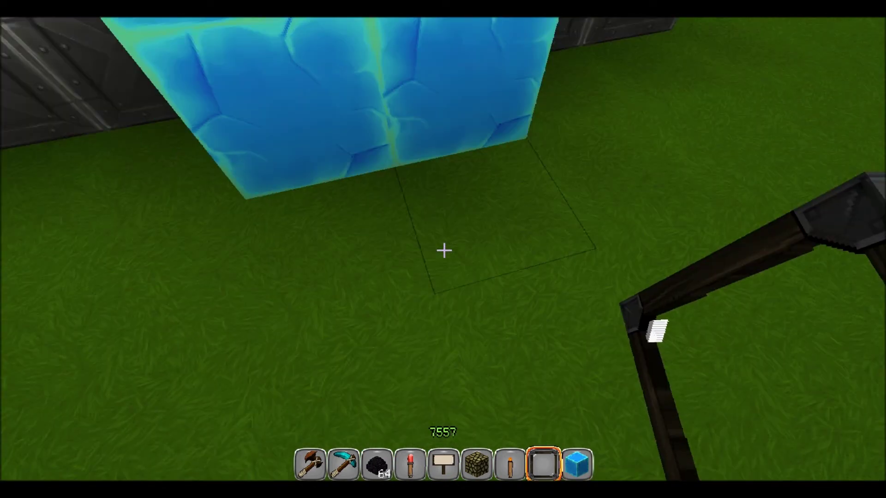
right_click(443, 251)
right_click(442, 250)
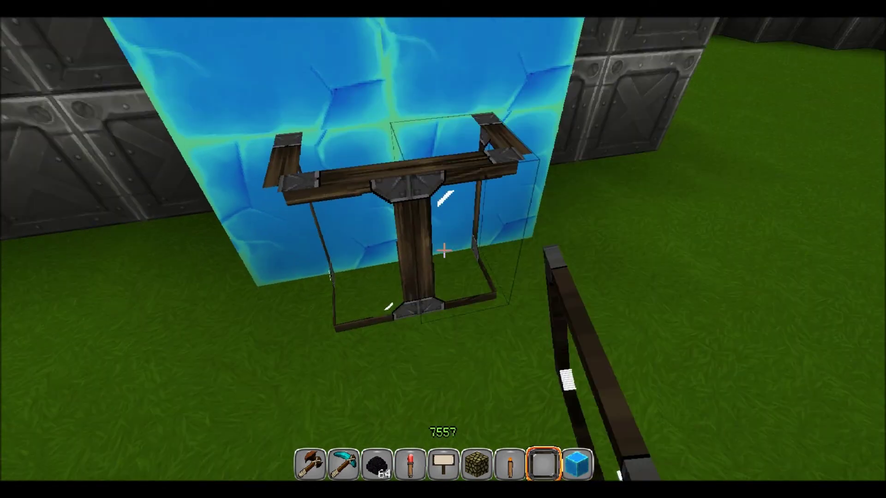
right_click(443, 250)
right_click(443, 250)
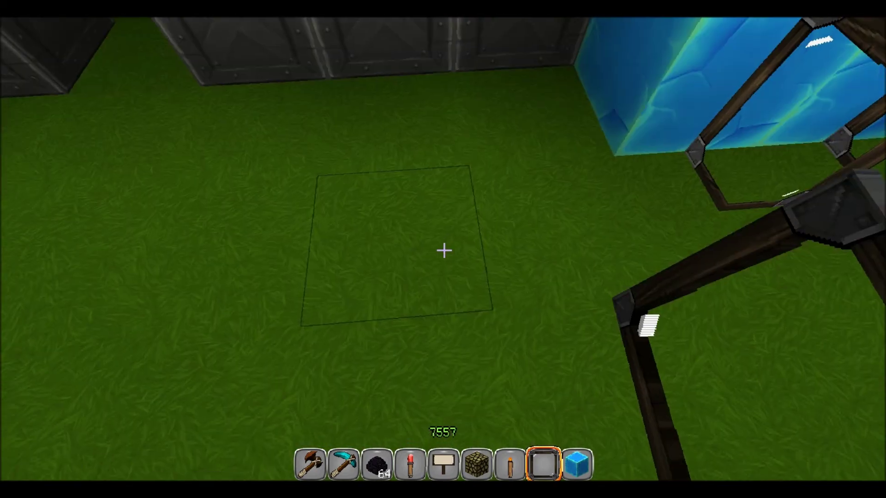
- Extend the glass pane frame around the blue blocks and break a stray pane
right_click(443, 250)
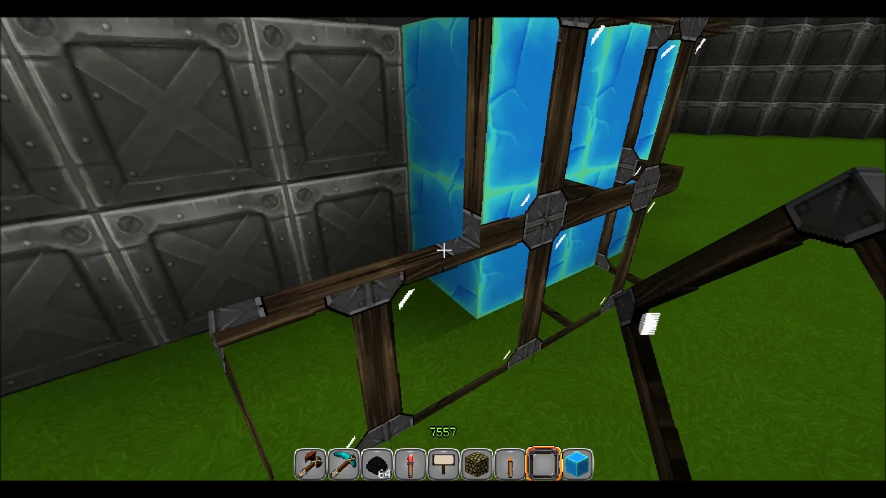
right_click(443, 249)
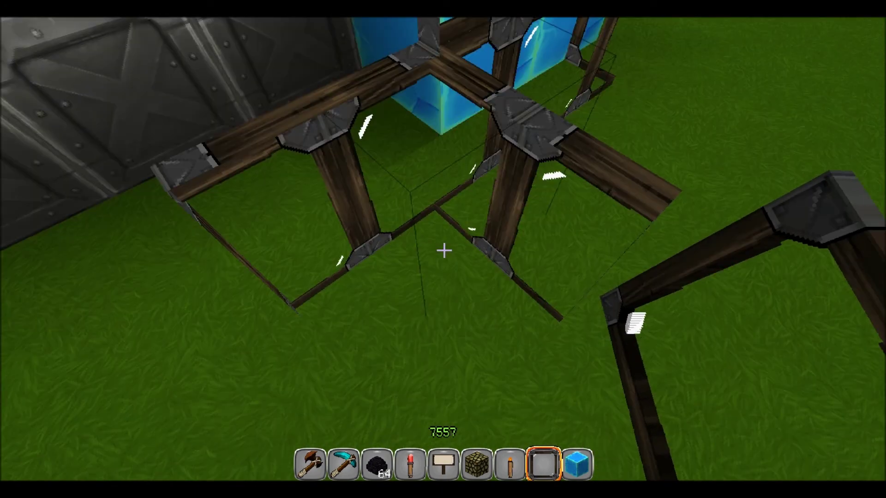
left_click(443, 249)
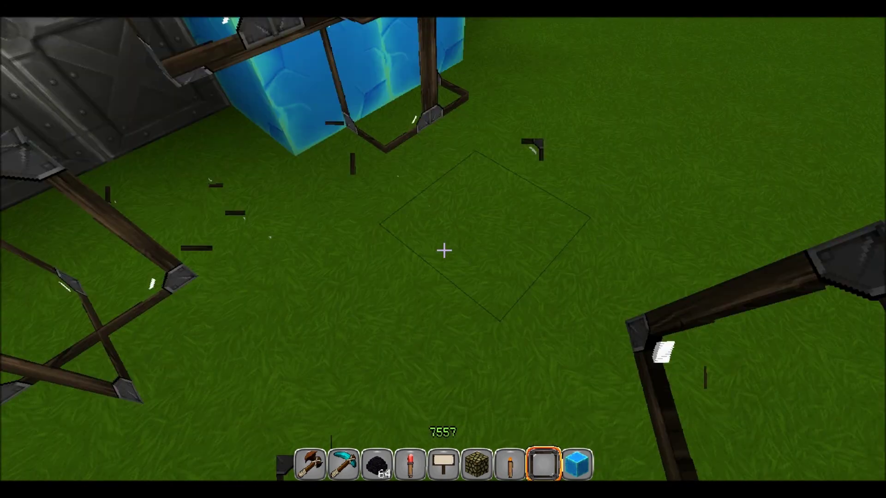